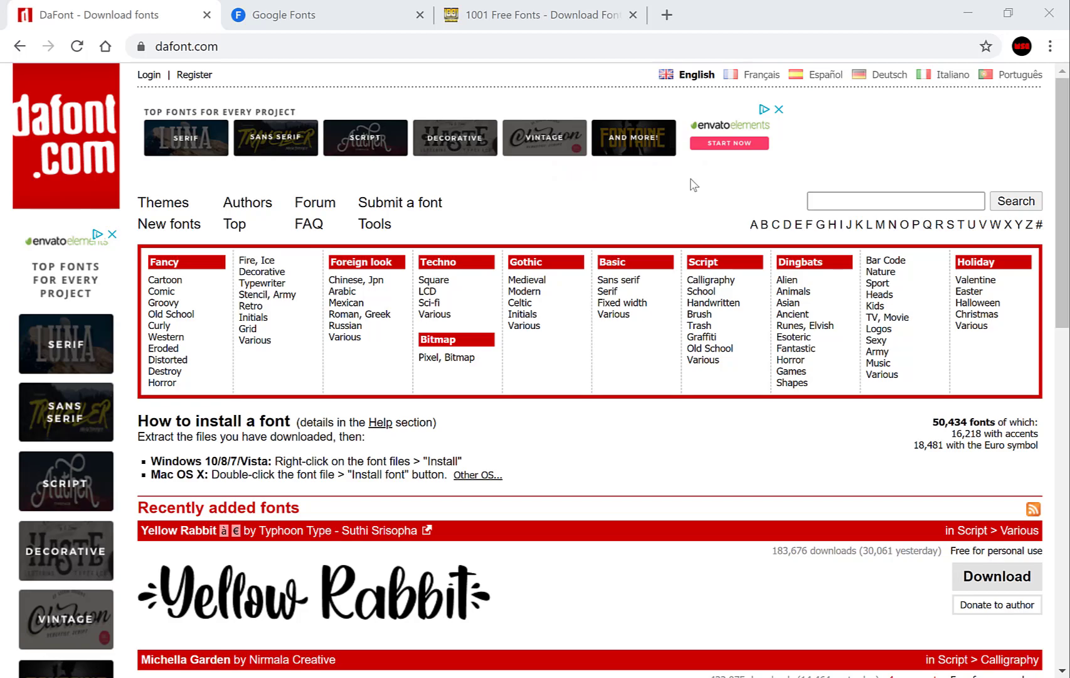
- Look over the DaFont, Google Fonts and 1001 Free Fonts websites open in the browser
left_click(388, 49)
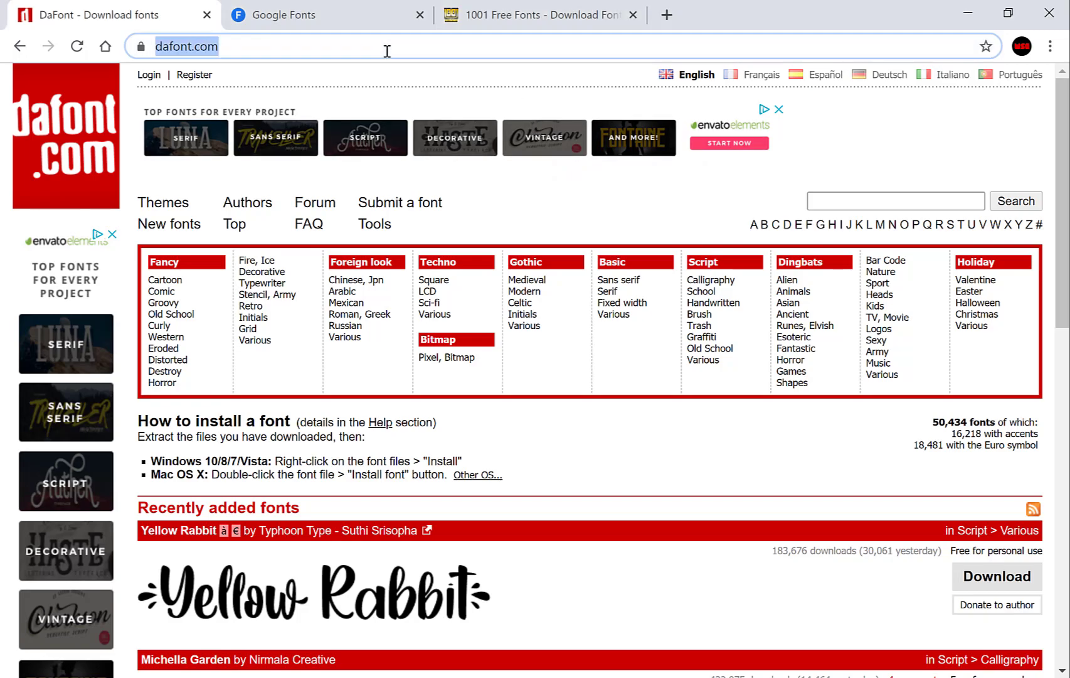
left_click(390, 5)
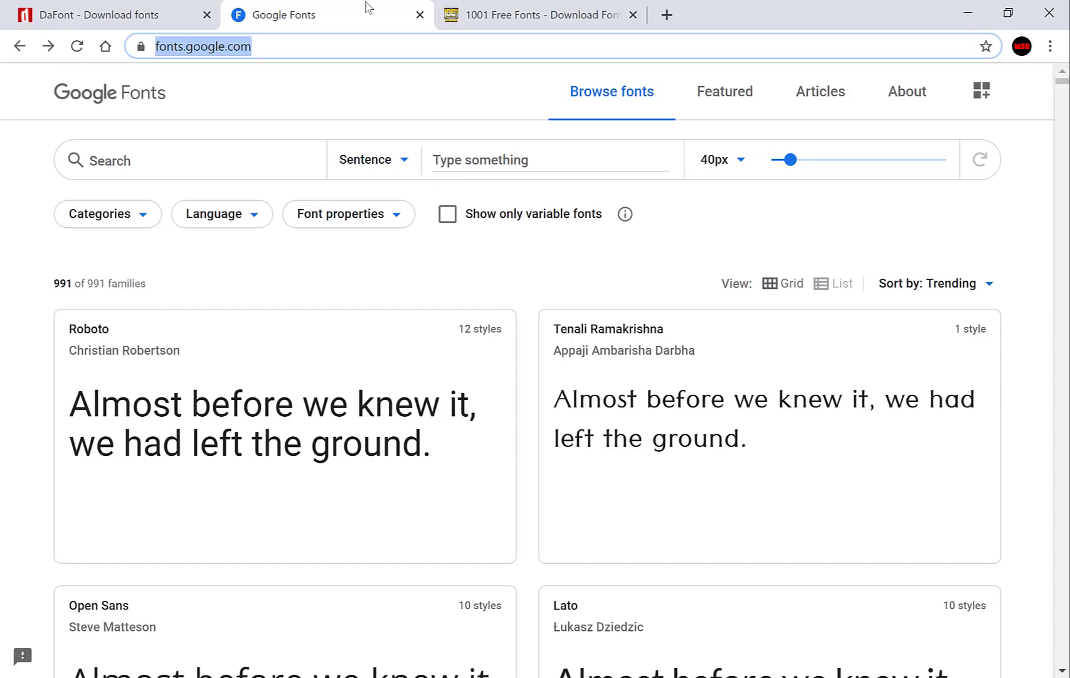
left_click(580, 15)
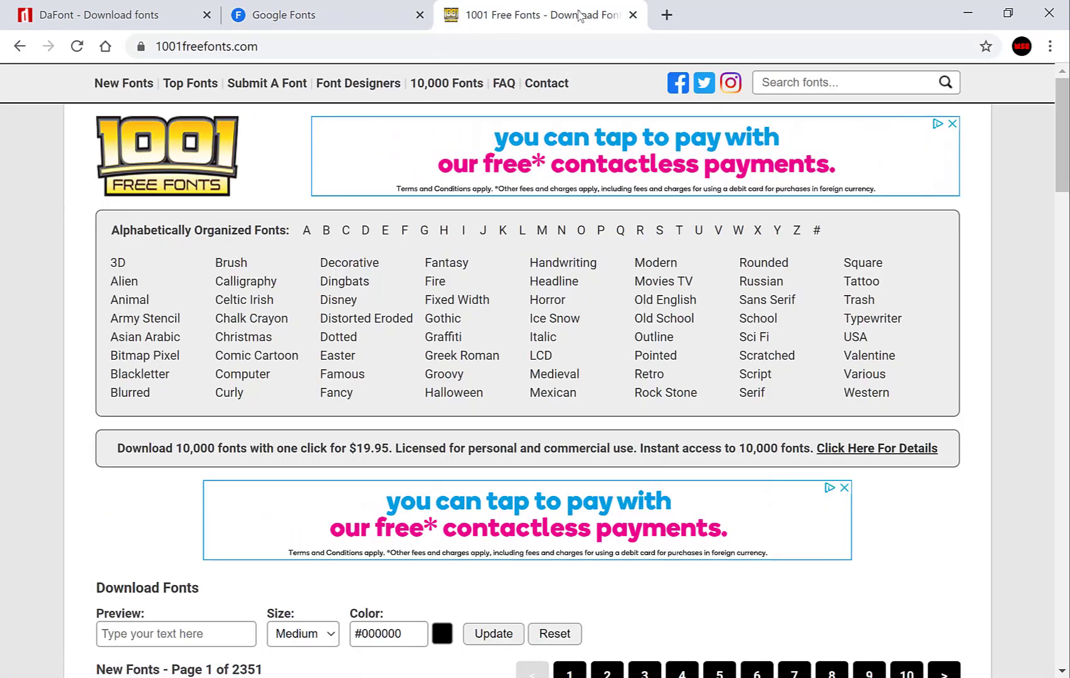
- Download the Yellow Rabbit font from DaFont and show the downloaded archive in its folder
left_click(124, 8)
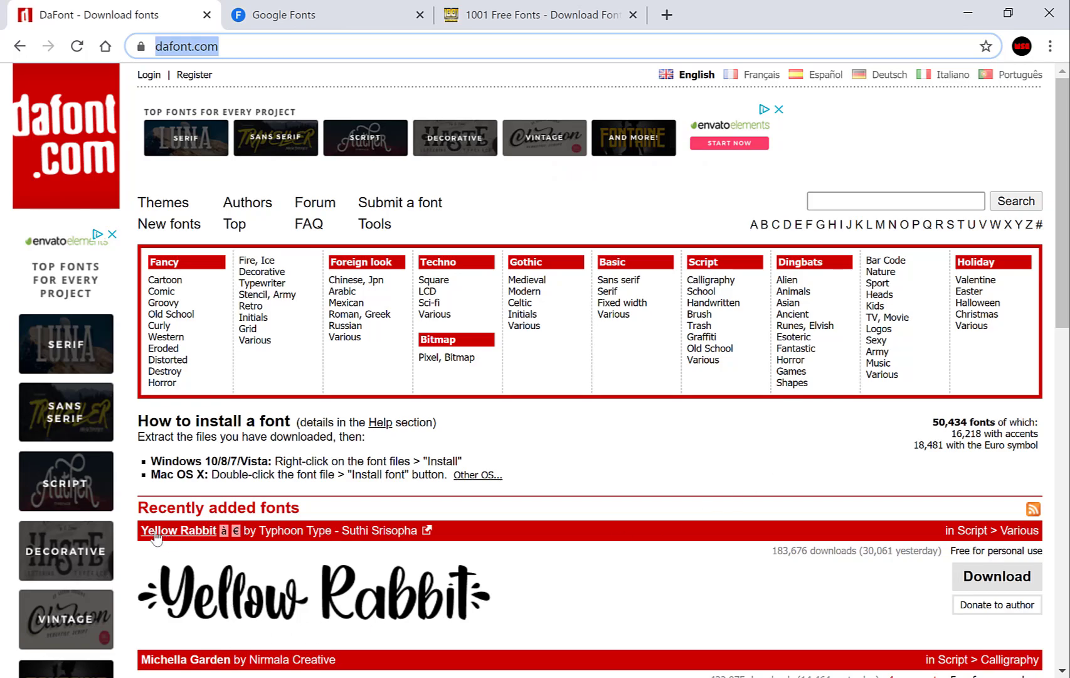
left_click_drag(140, 532, 216, 537)
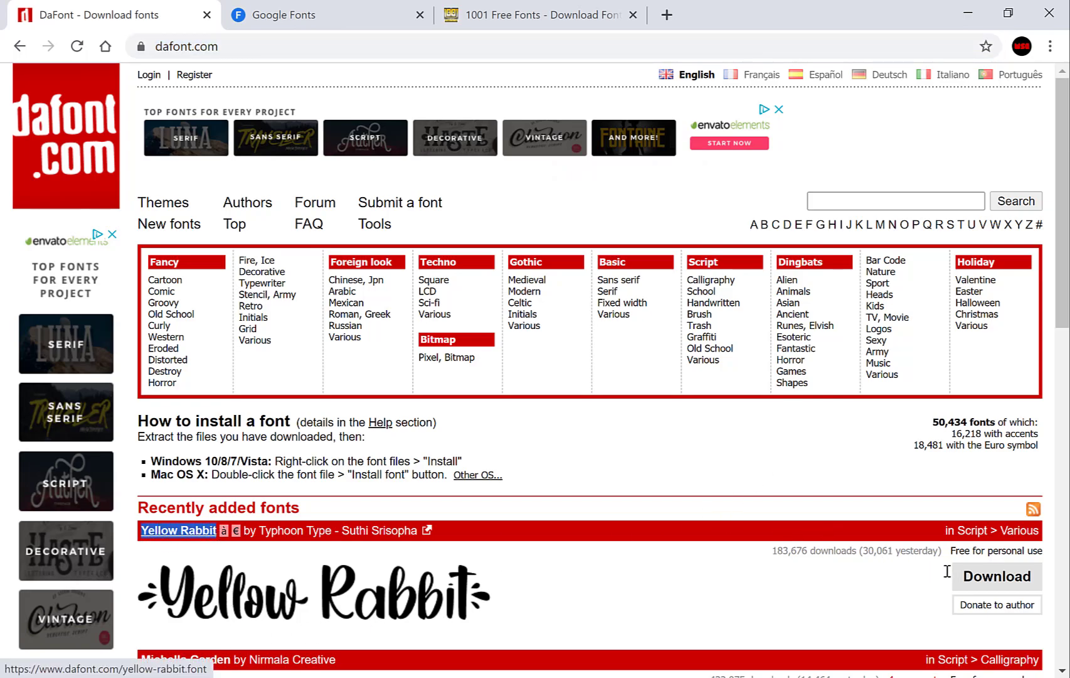
left_click(982, 577)
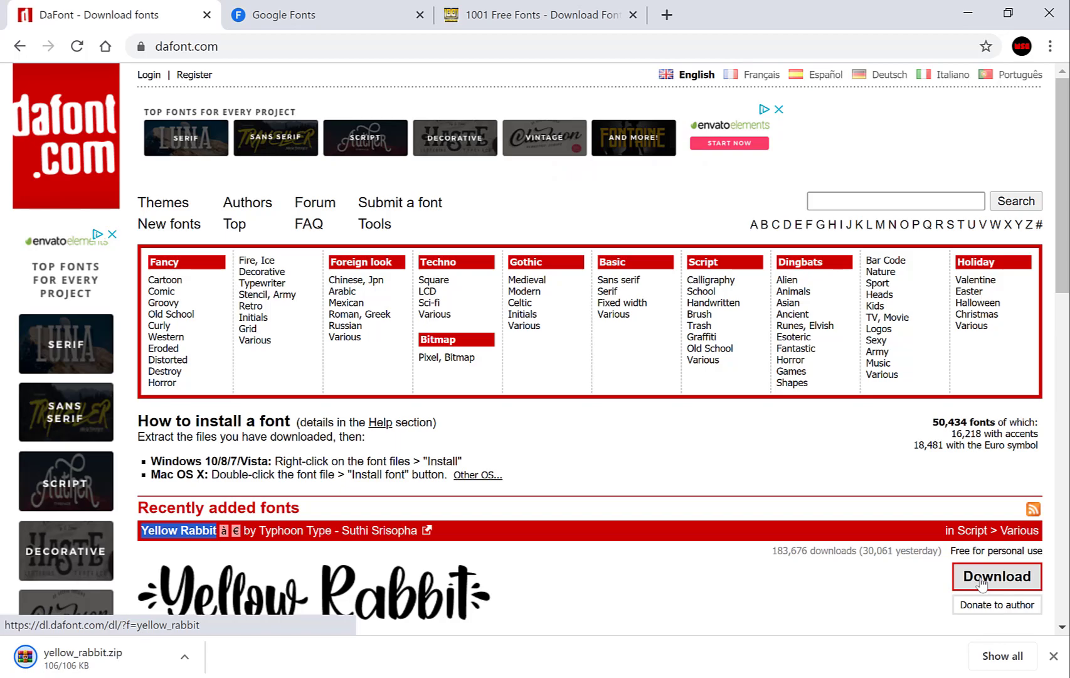
left_click(185, 657)
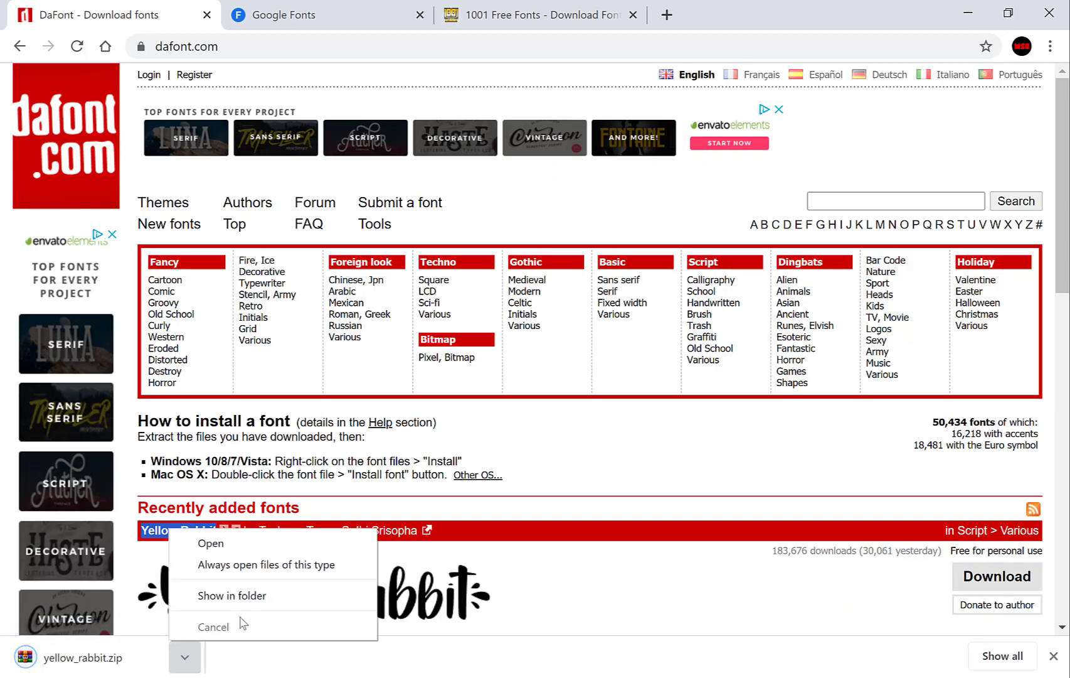
left_click(238, 595)
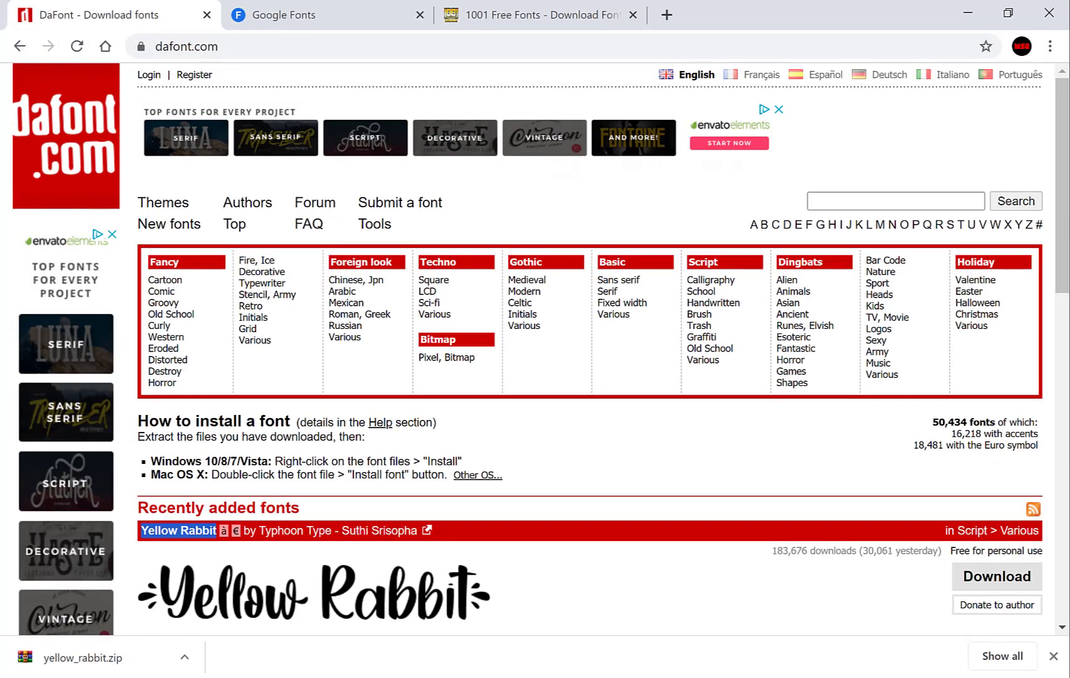
- Download the Tenali Ramakrishna font family from its Google Fonts page
left_click(363, 19)
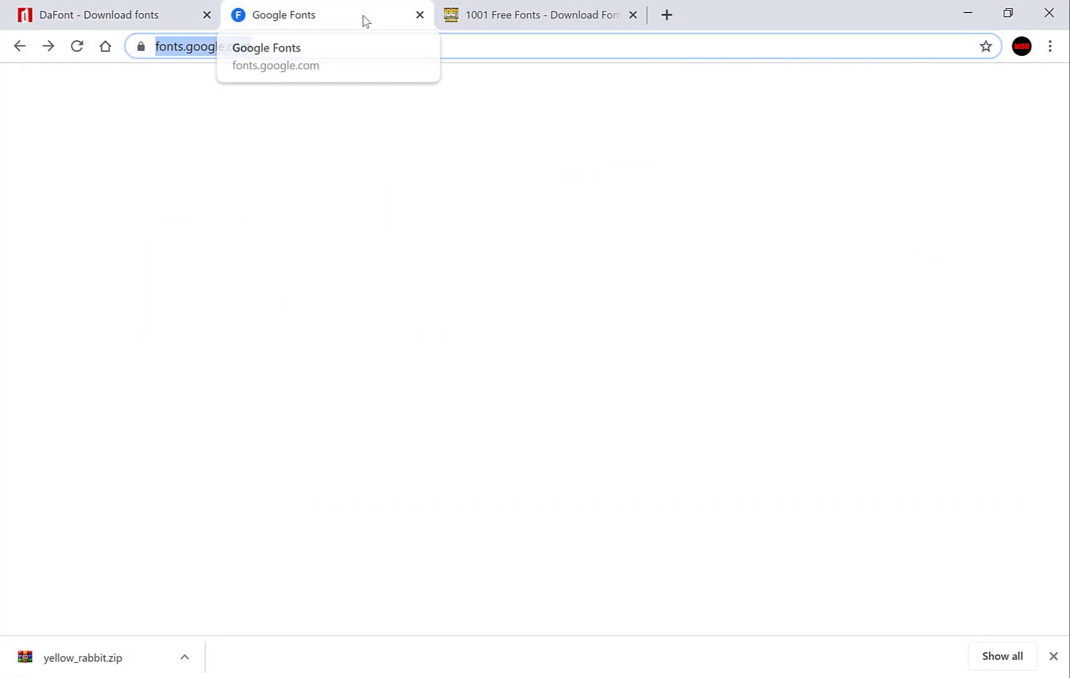
left_click(373, 108)
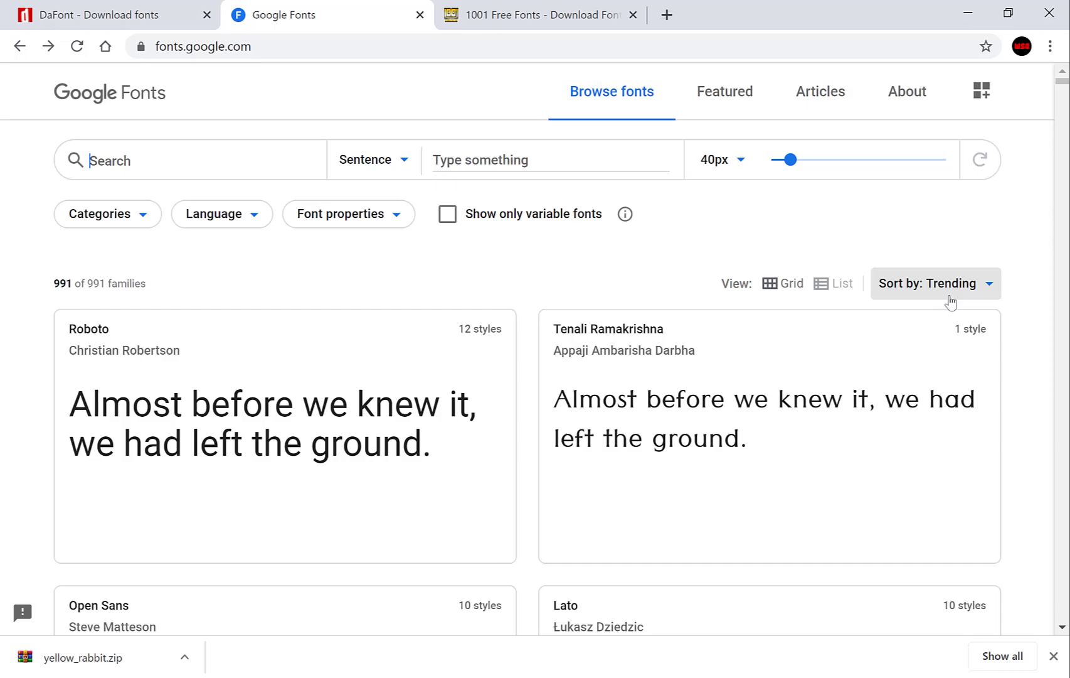
left_click(596, 358)
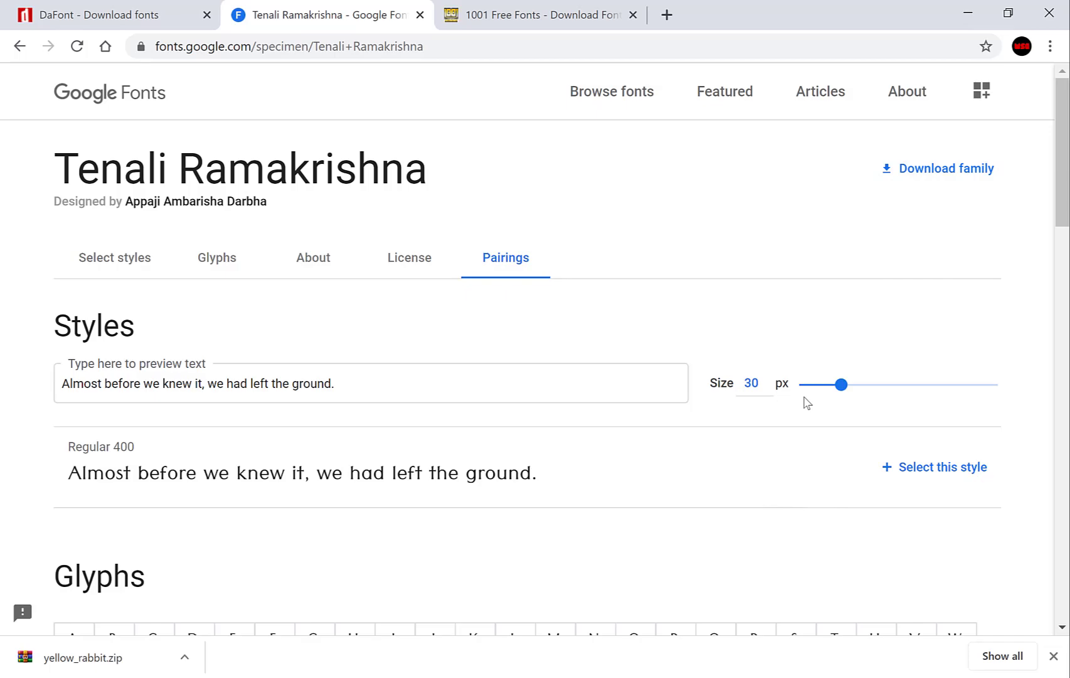
left_click(935, 186)
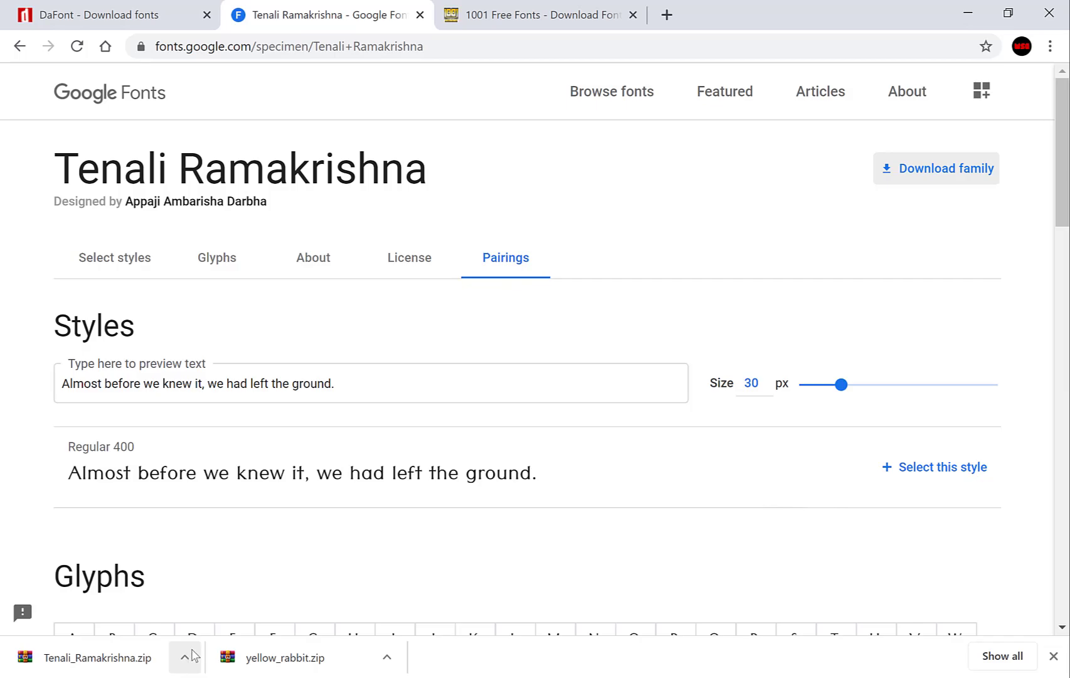
- Download the Angeline Vintage font from 1001 Free Fonts and show the archive in its folder
left_click(531, 18)
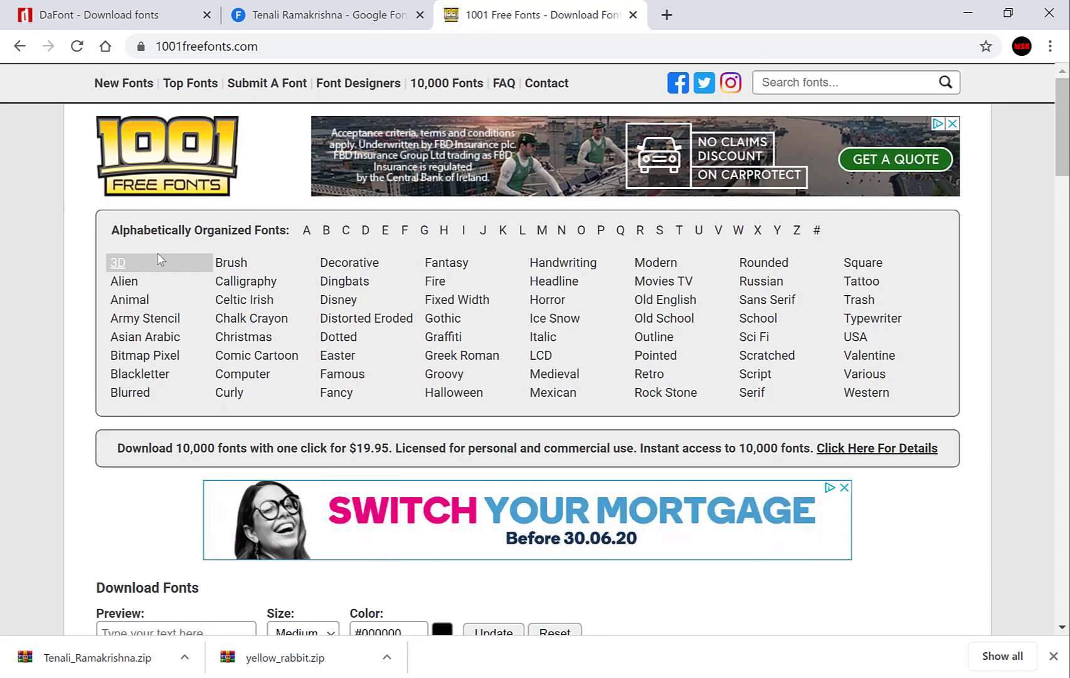
scroll(160, 259, "down", 3)
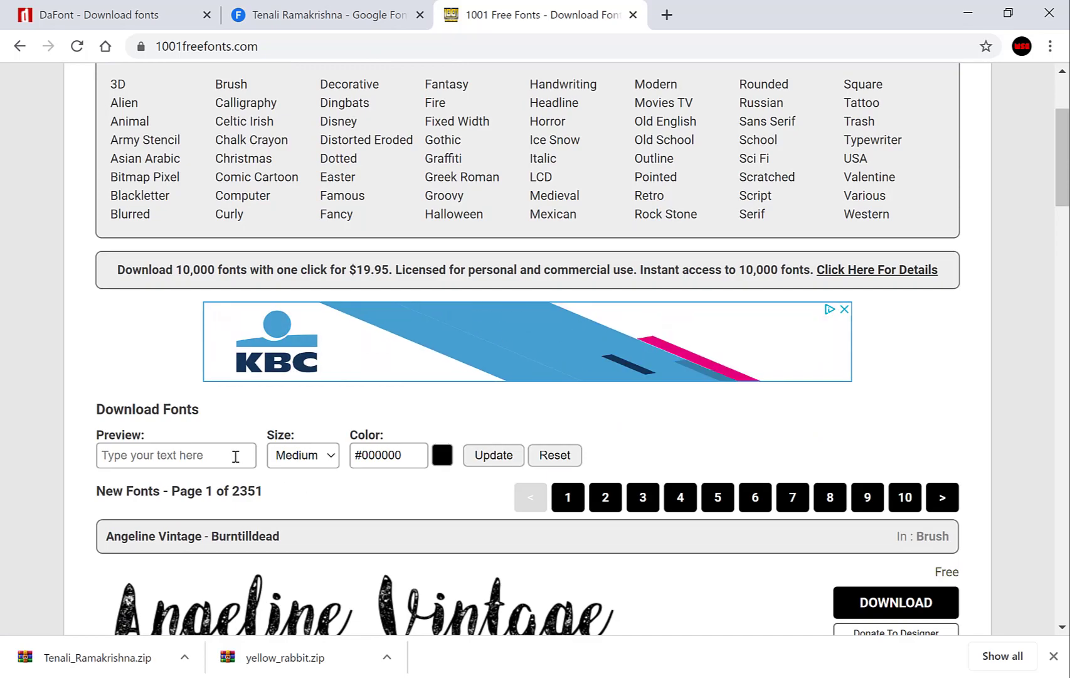
scroll(237, 456, "down", 4)
scroll(285, 435, "down", 3)
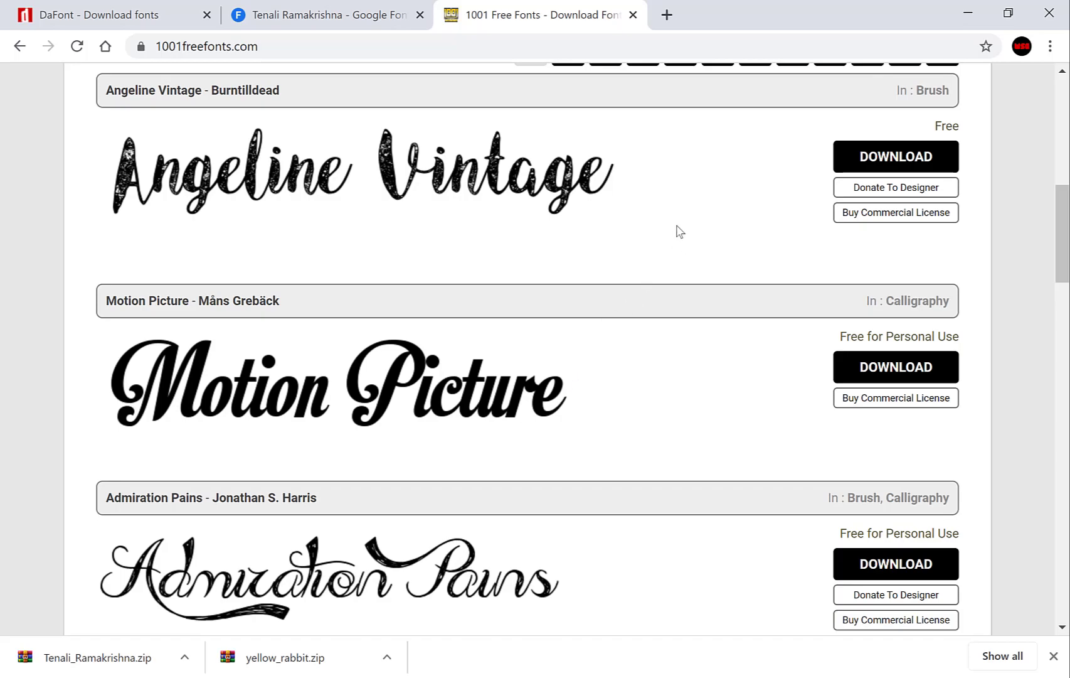
left_click(881, 164)
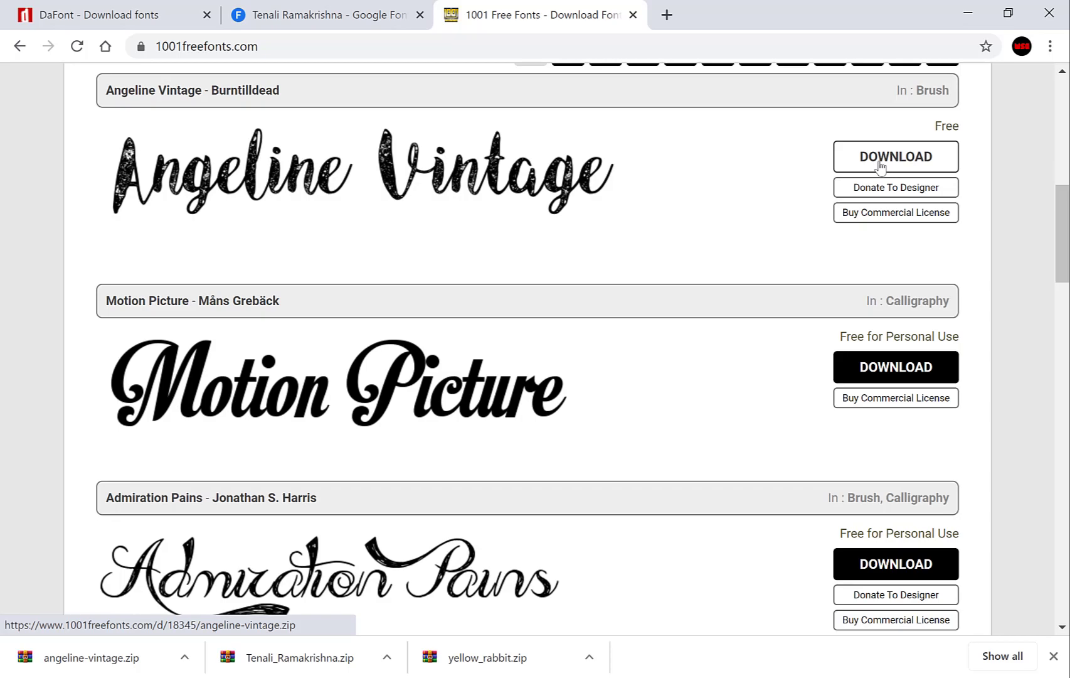
left_click(183, 657)
left_click(217, 595)
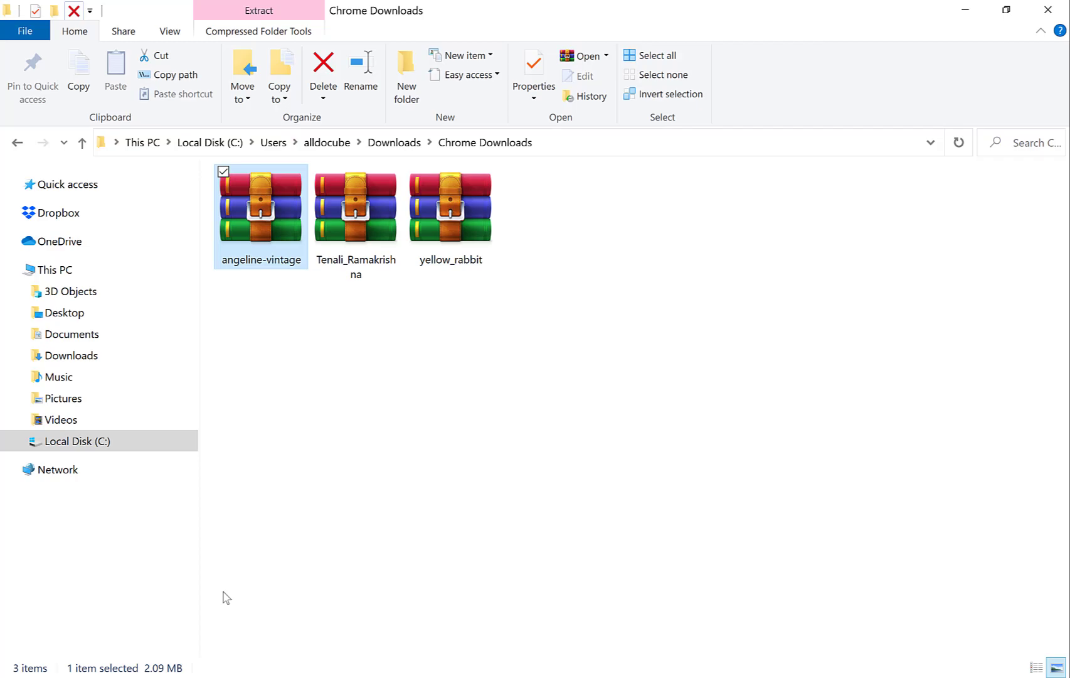
- Extract the angeline-vintage, Tenali_Ramakrishna and yellow_rabbit archives, each into a folder of its own name
right_click(286, 245)
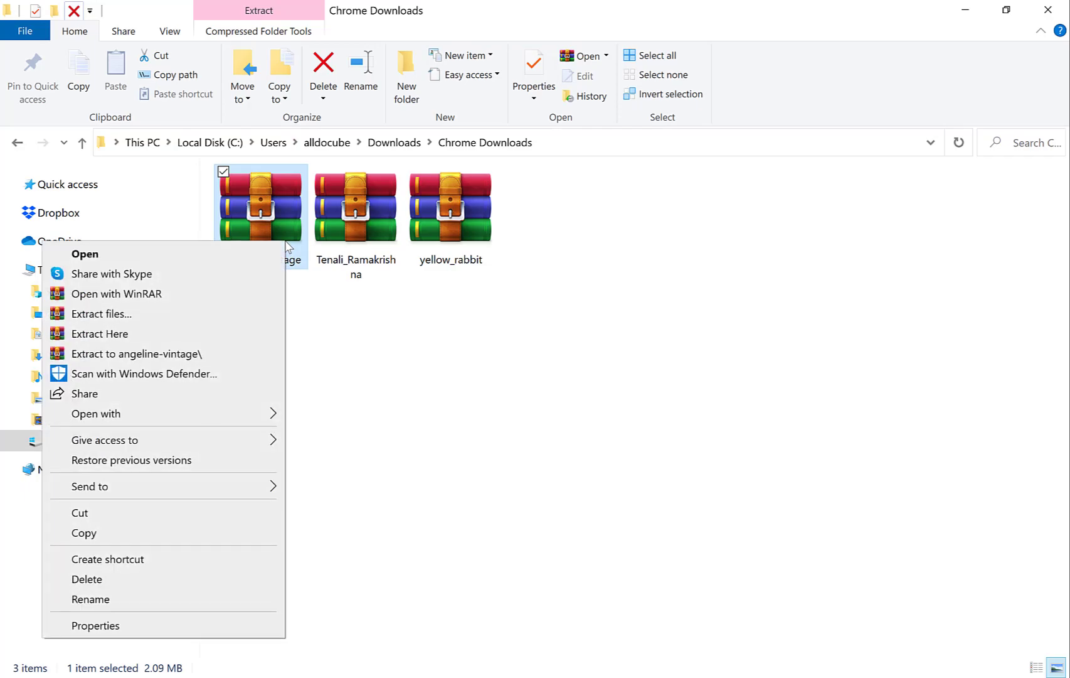
left_click(187, 355)
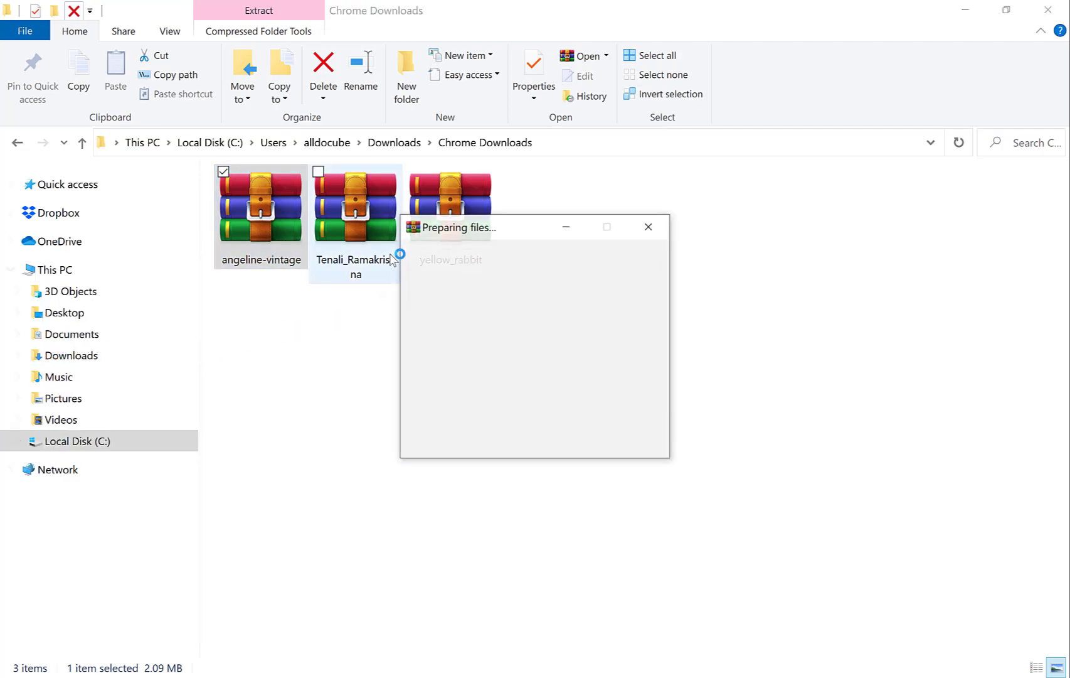
left_click(389, 259)
right_click(389, 250)
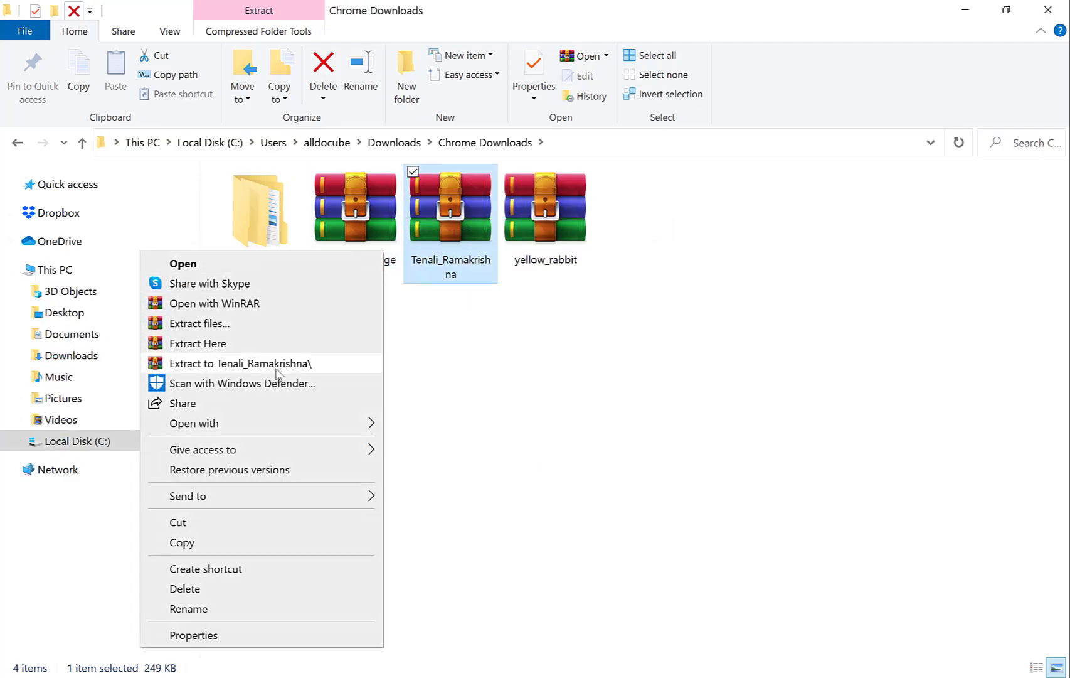
left_click(276, 364)
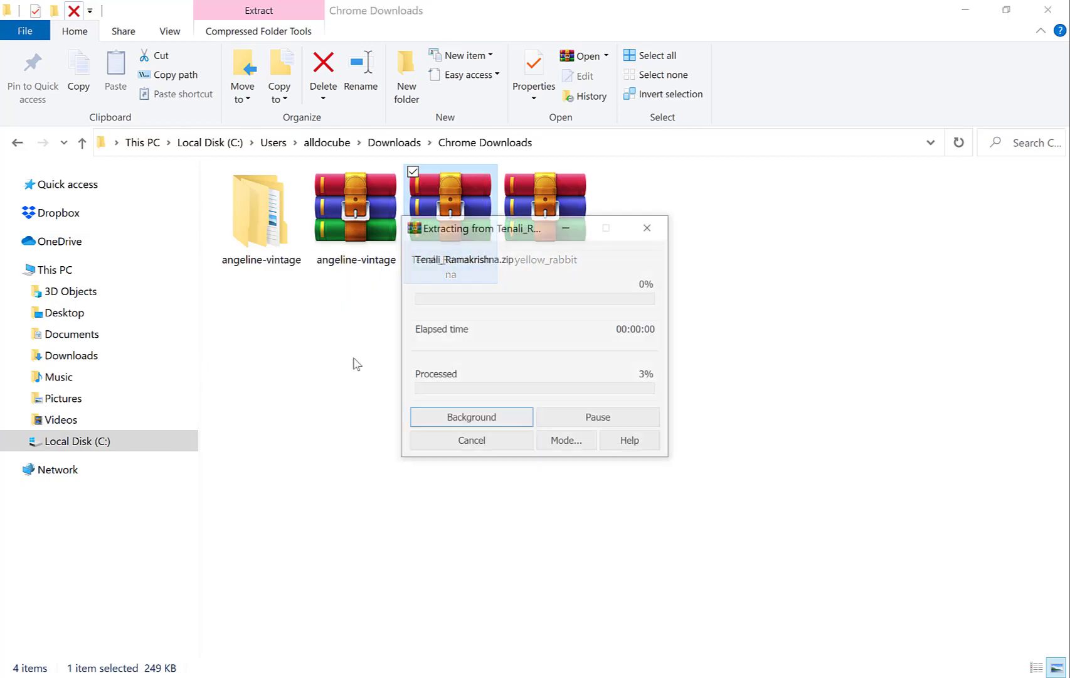
left_click(547, 228)
right_click(547, 228)
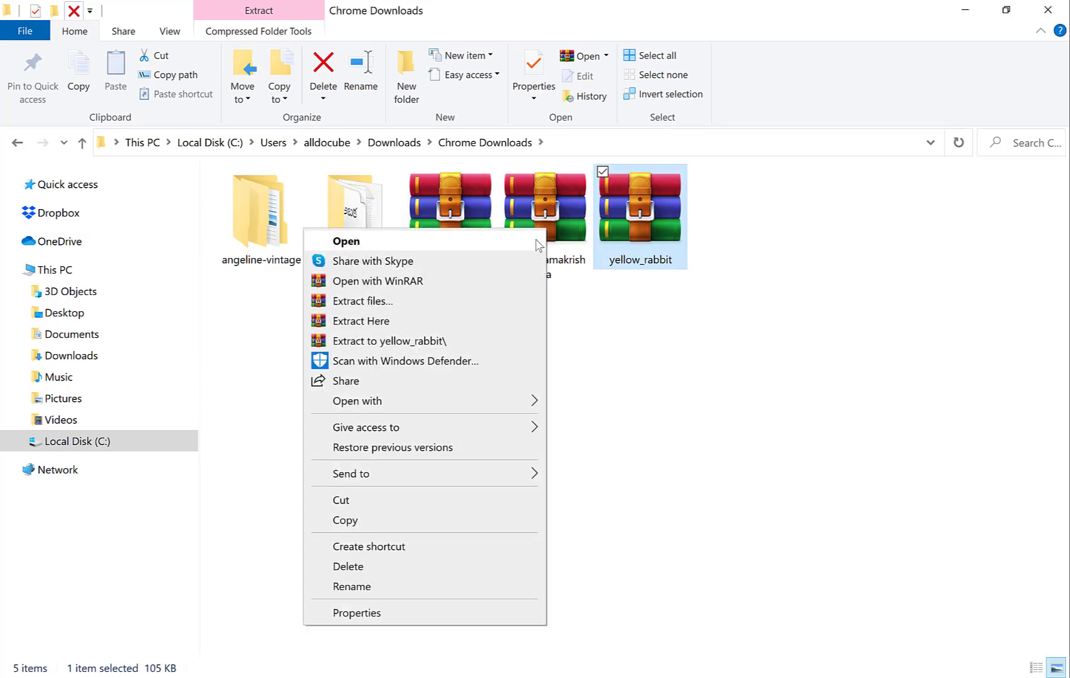
left_click(438, 340)
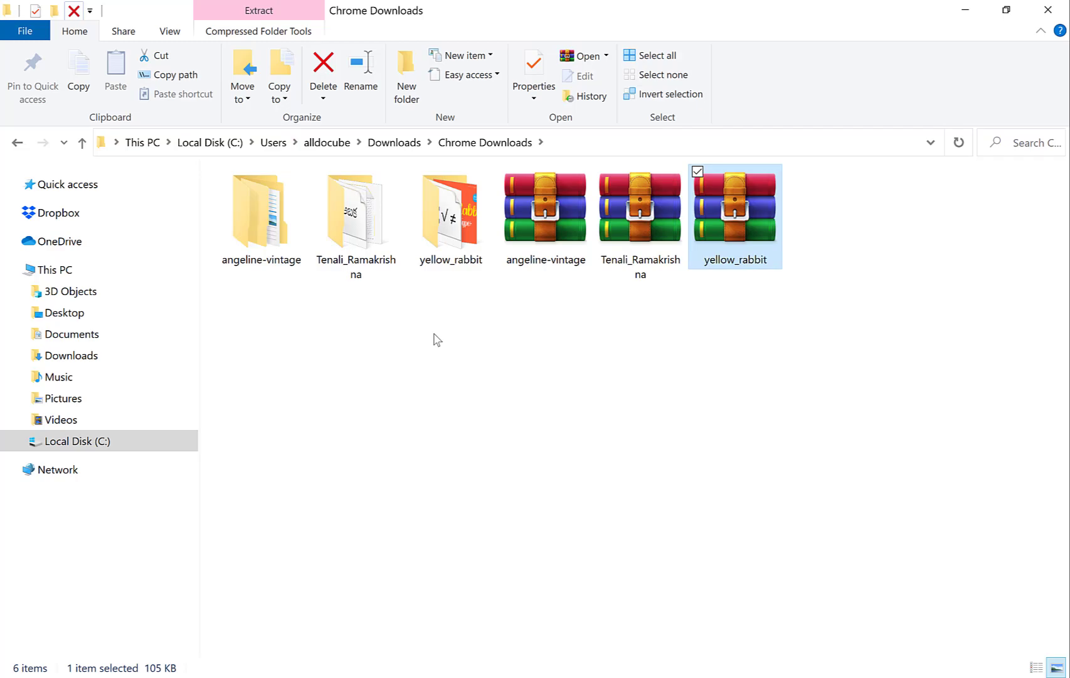
- Install the Angeline Vintage OpenType font file from the extracted Angeline Vintage_Demo folder and close its preview
left_click(286, 230)
double_click(285, 230)
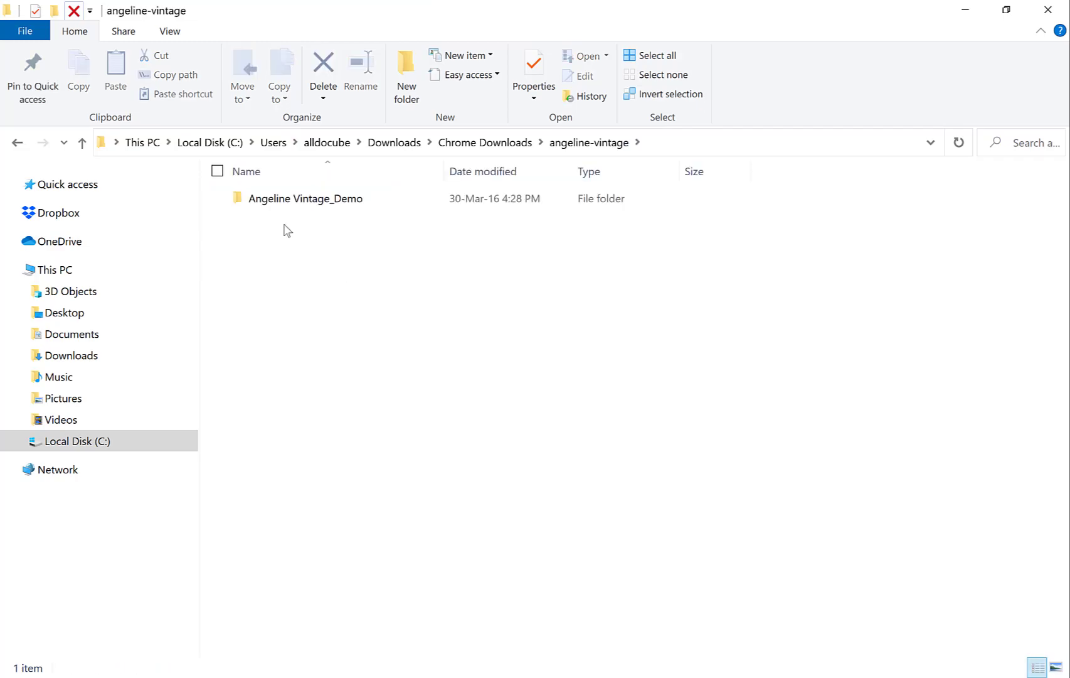
double_click(301, 211)
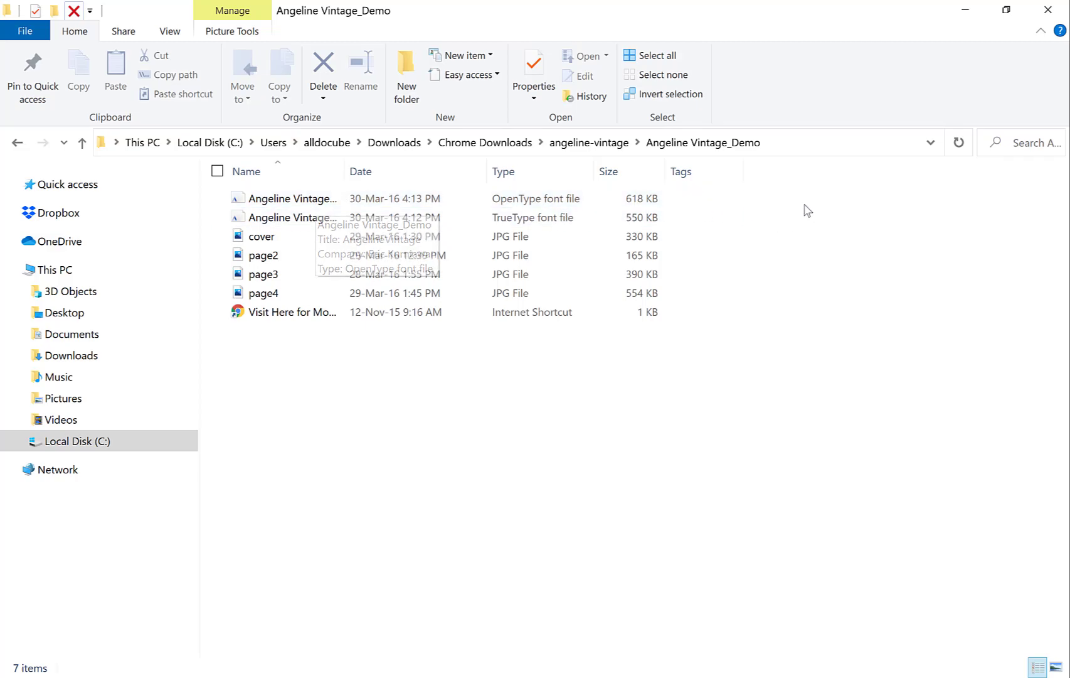
left_click(716, 203)
double_click(355, 198)
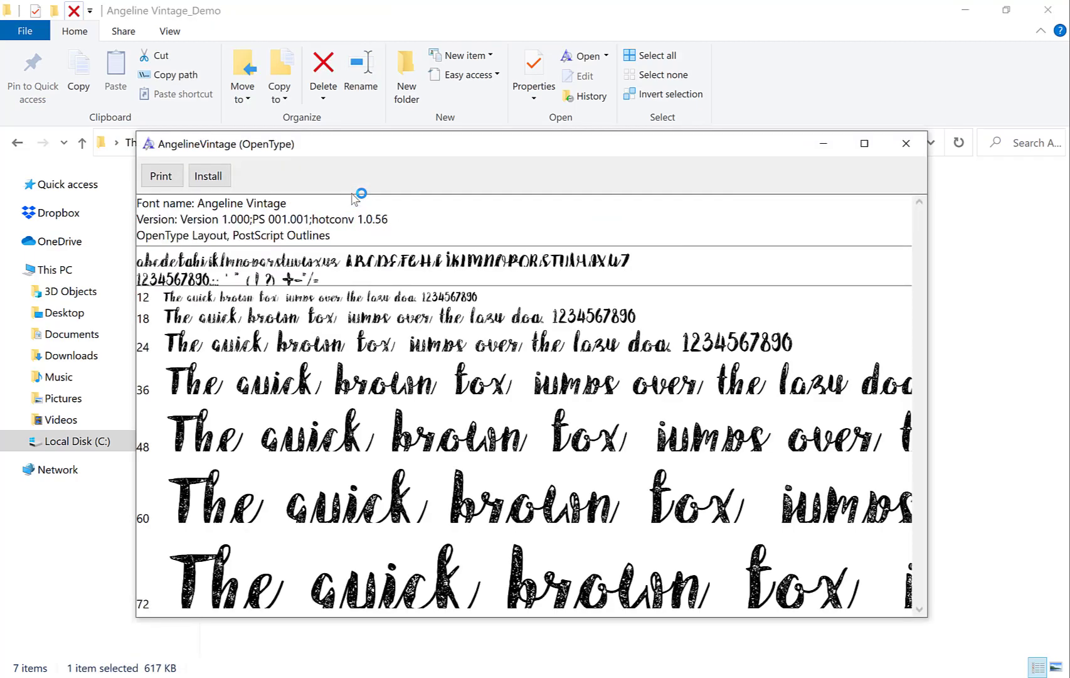
left_click(211, 182)
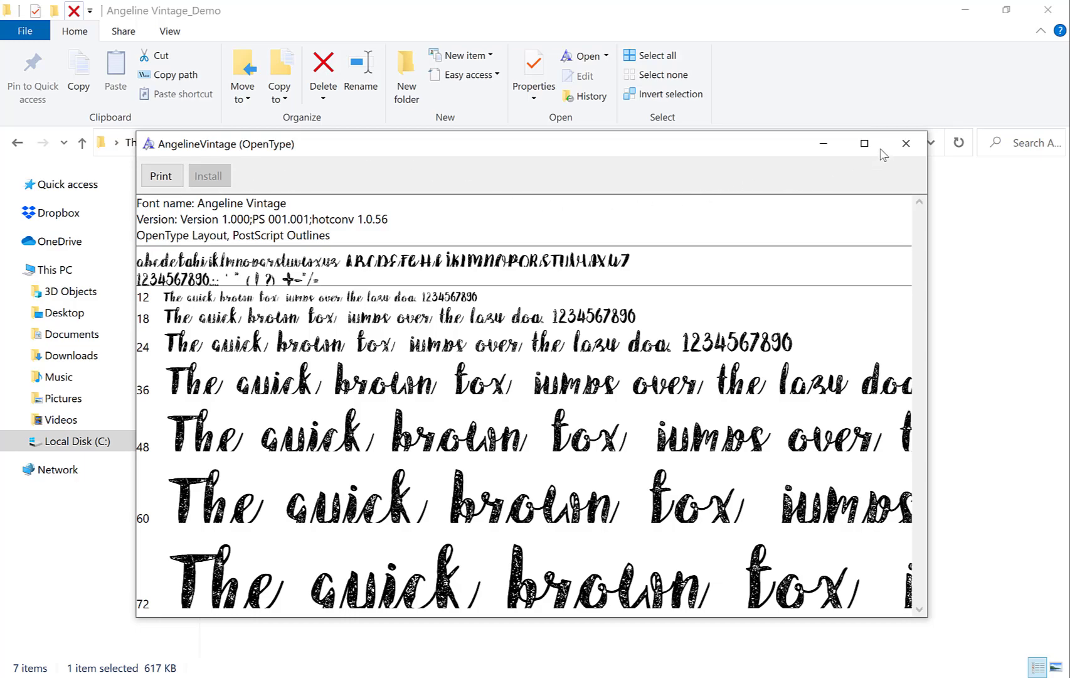
left_click(901, 146)
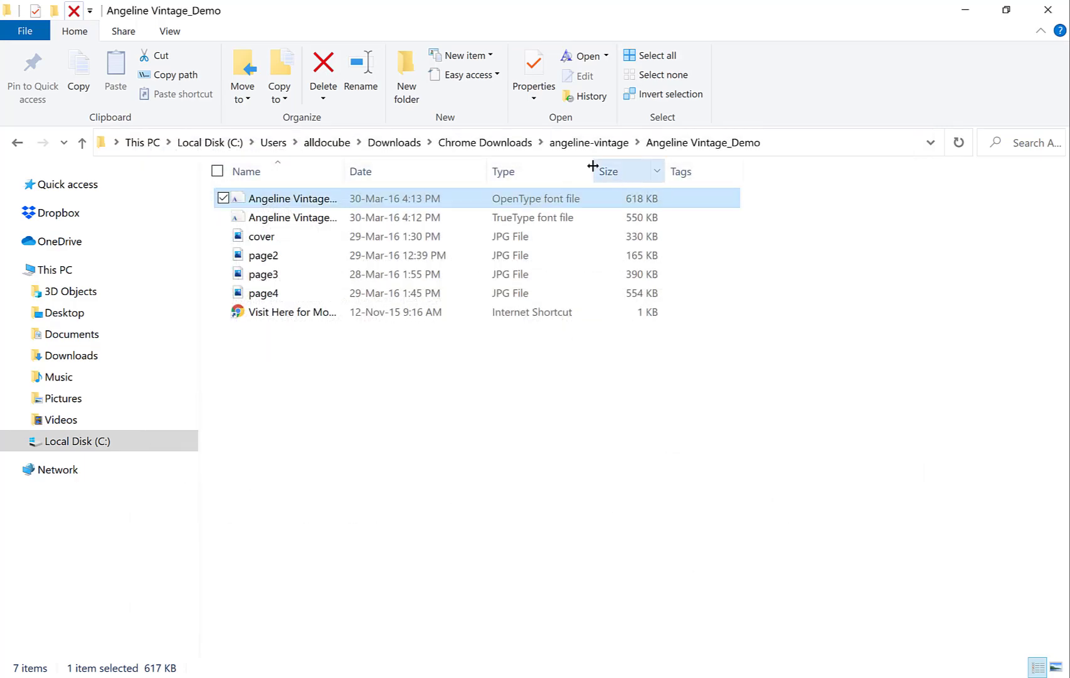
- Install the TenaliRamakrishna-Regular font from the extracted Tenali_Ramakrishna folder and close its preview
left_click(502, 143)
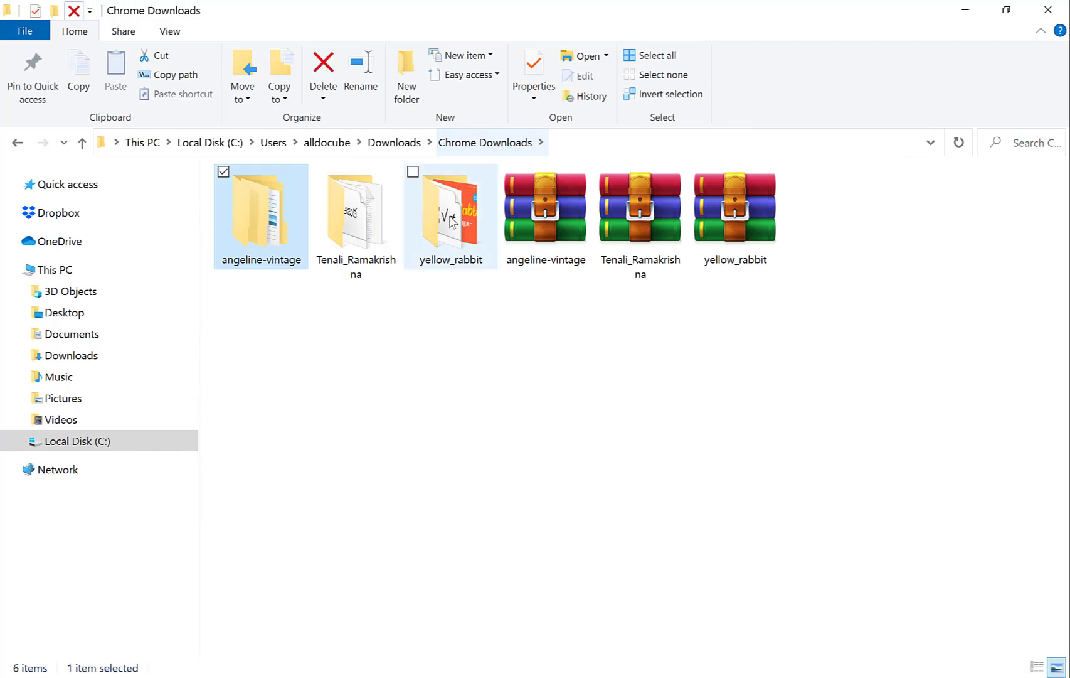
double_click(374, 237)
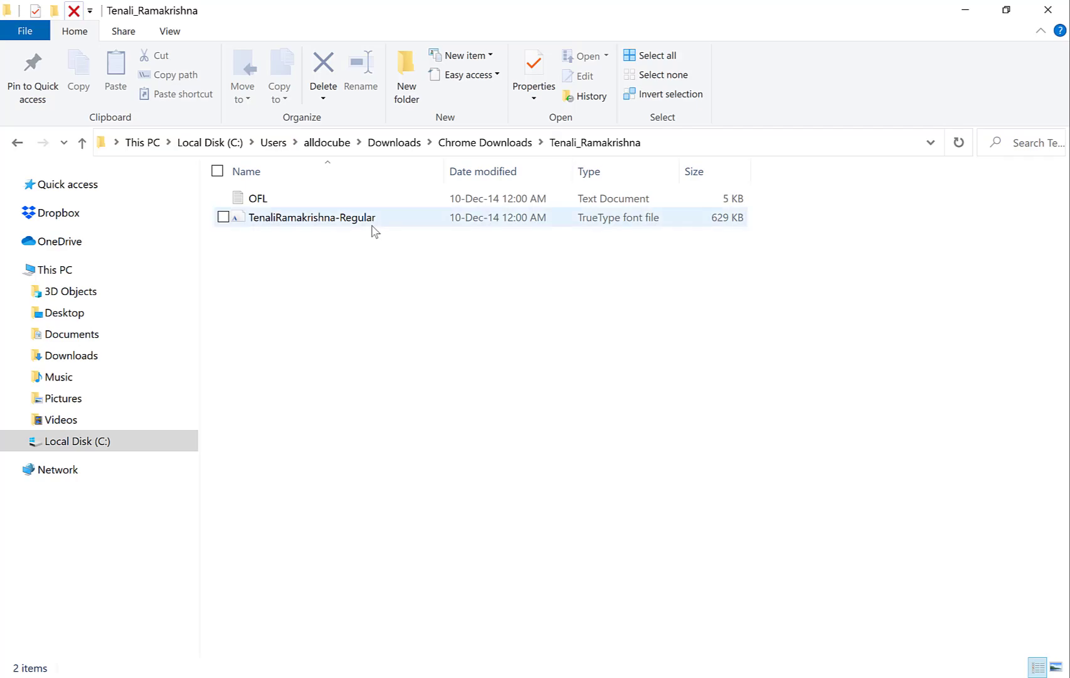
double_click(374, 223)
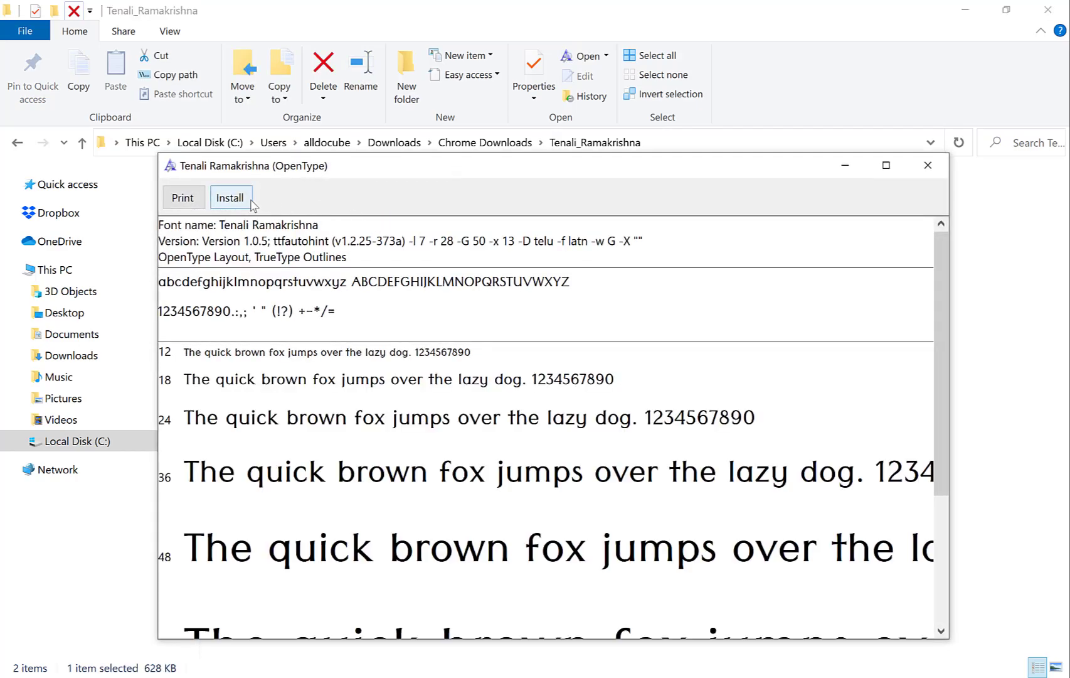
left_click(250, 205)
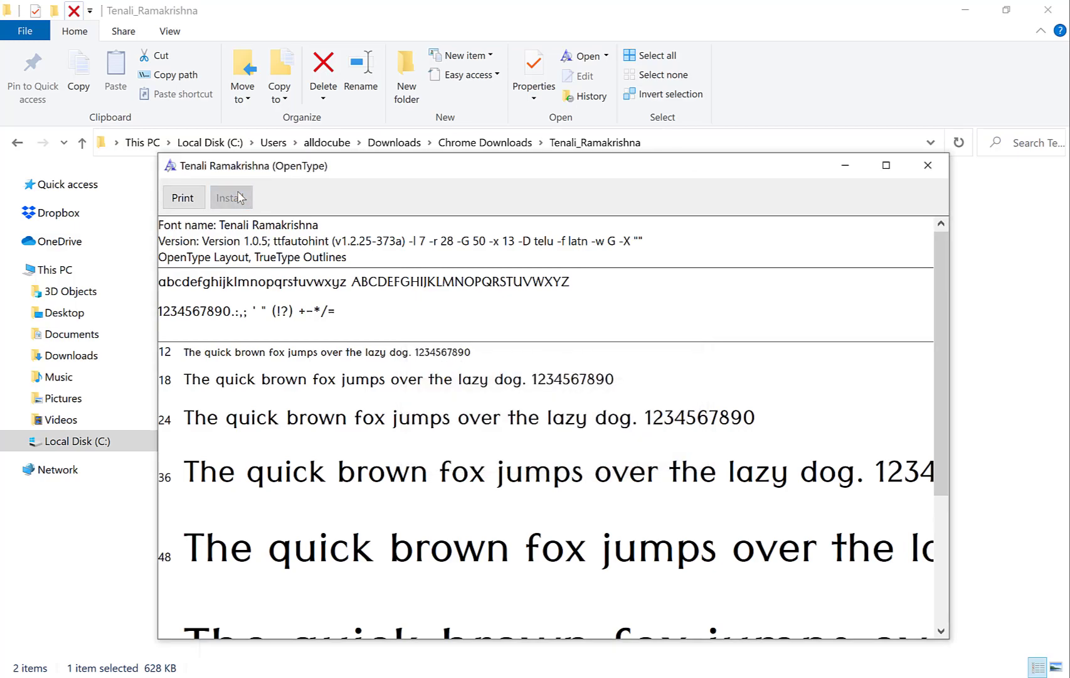
left_click(923, 164)
- Install the Yellow Rabbit - Personal Use font from the extracted yellow_rabbit folder, close its preview and return to the Chrome Downloads folder
left_click(485, 143)
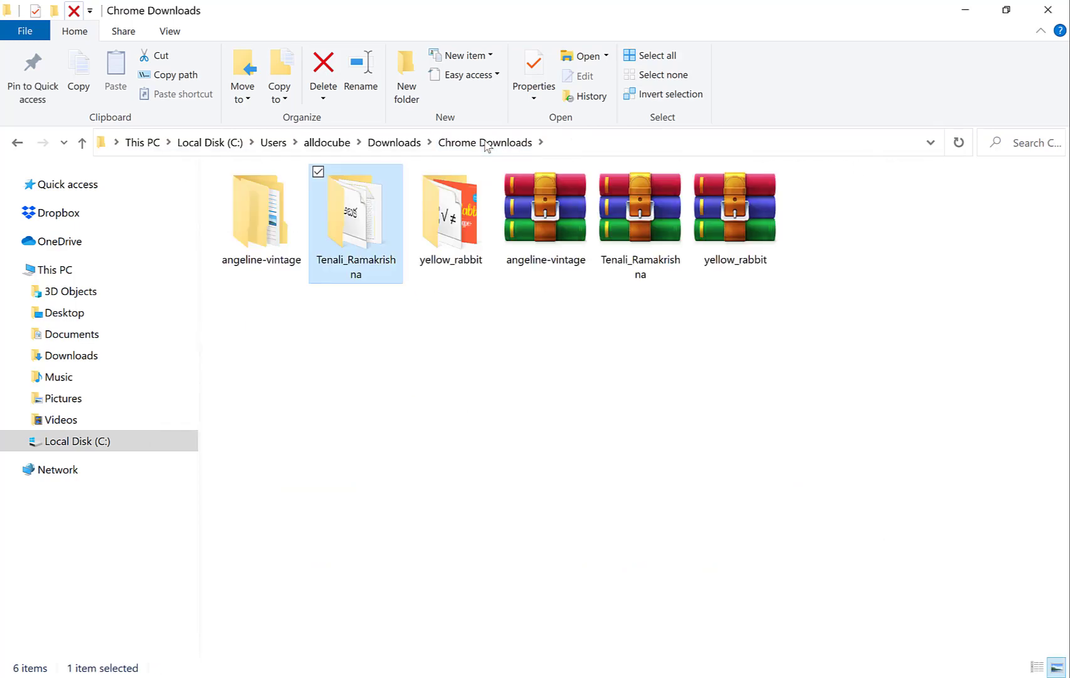
double_click(483, 225)
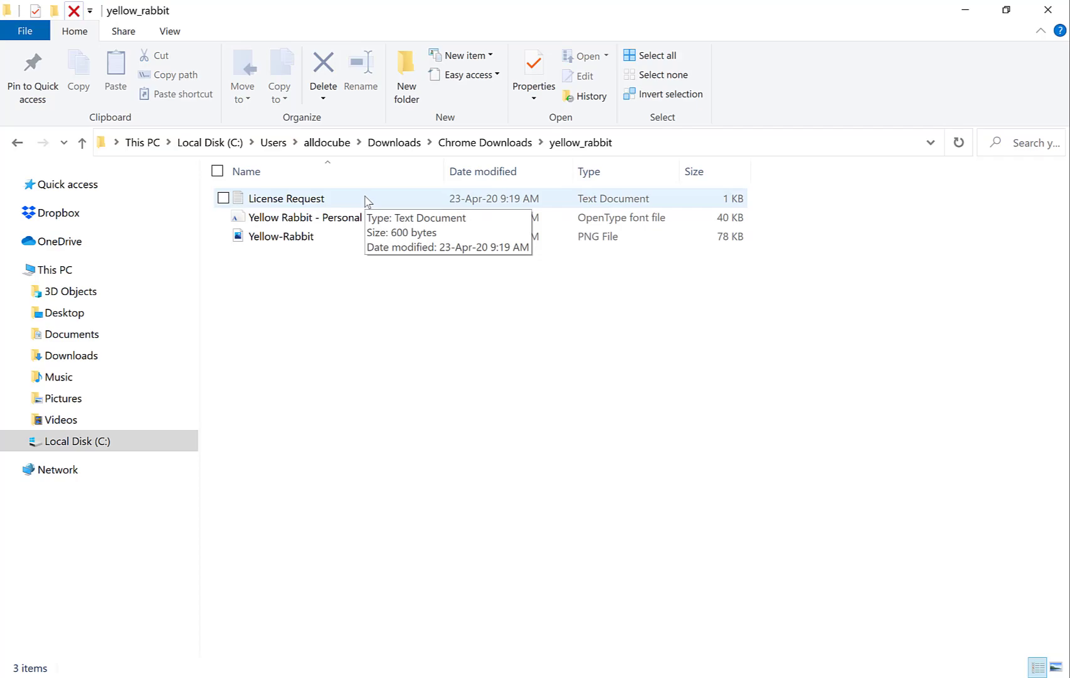
double_click(695, 220)
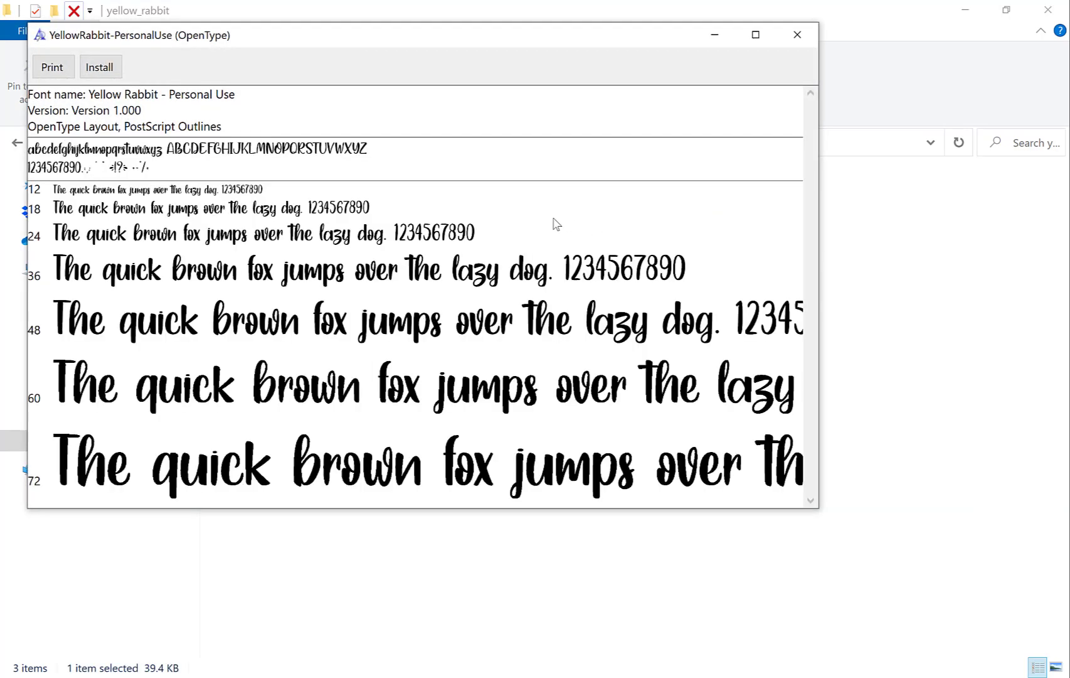
left_click(88, 76)
left_click(797, 35)
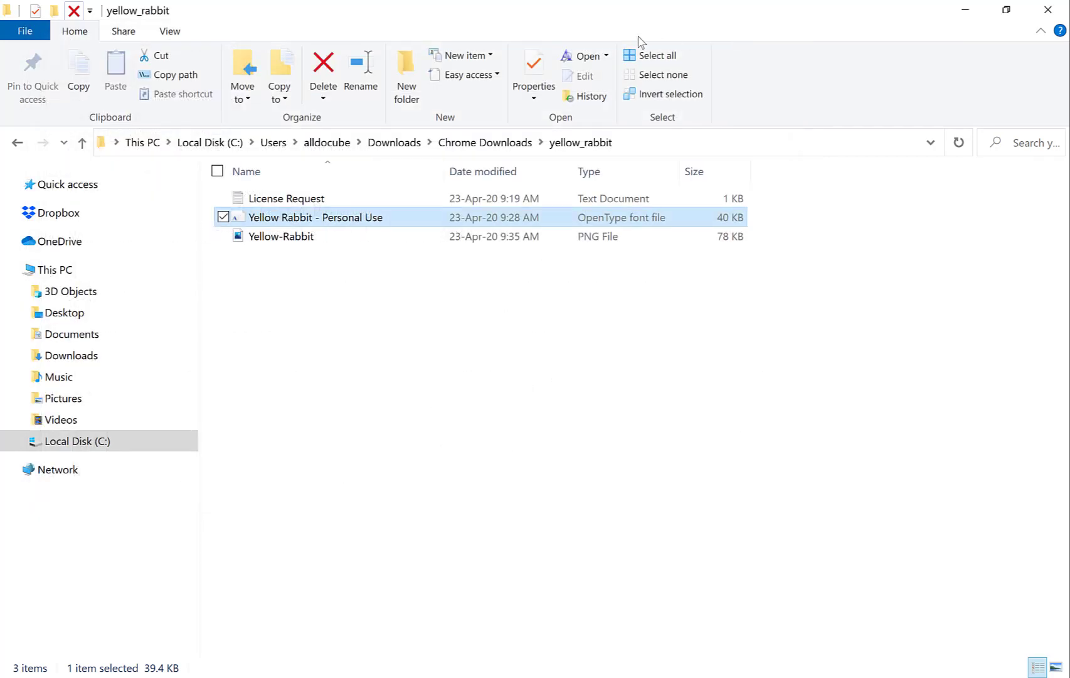
left_click(485, 142)
left_click(481, 368)
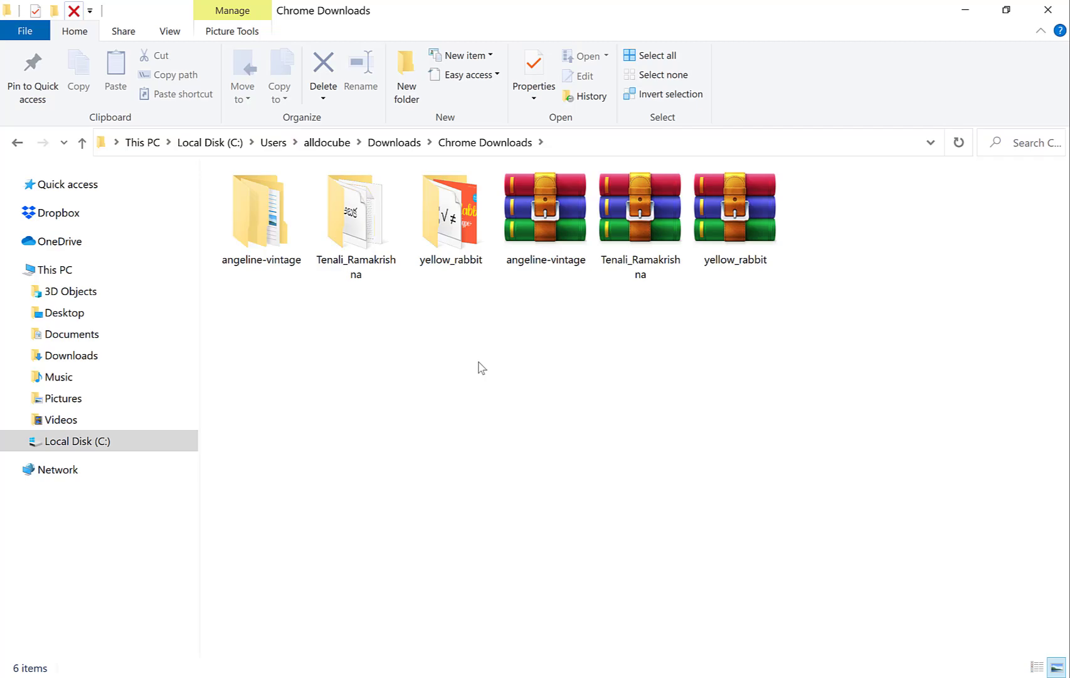
- Switch to Photoshop and set the font of the Hello World text layer to Angeline Vintage
left_click(252, 662)
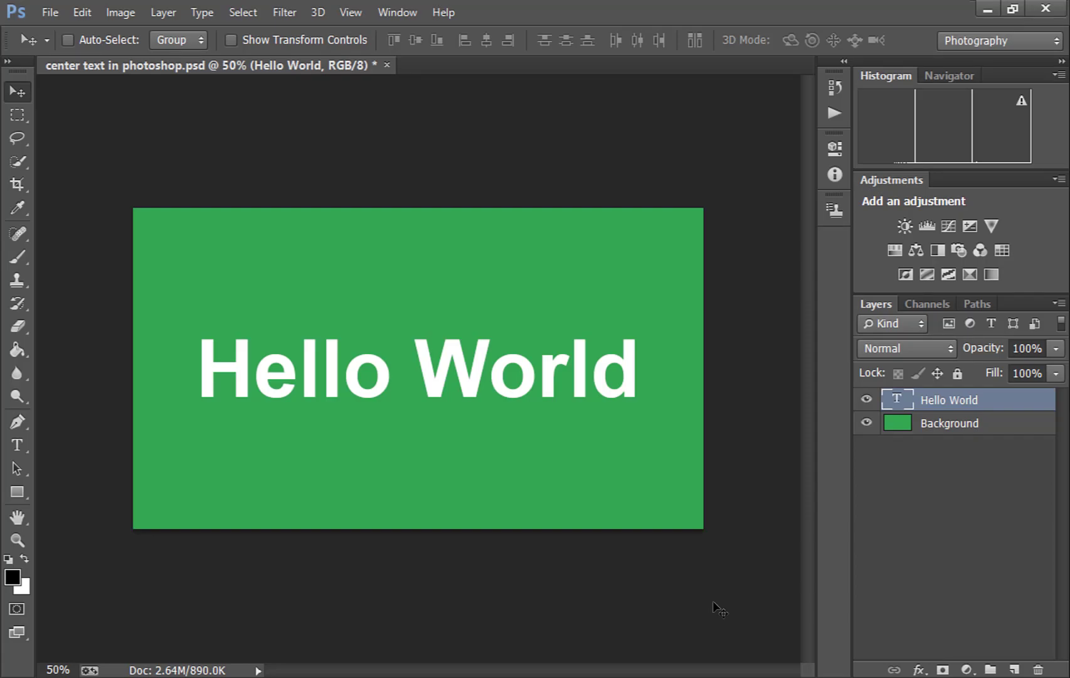
key("t")
key("Return")
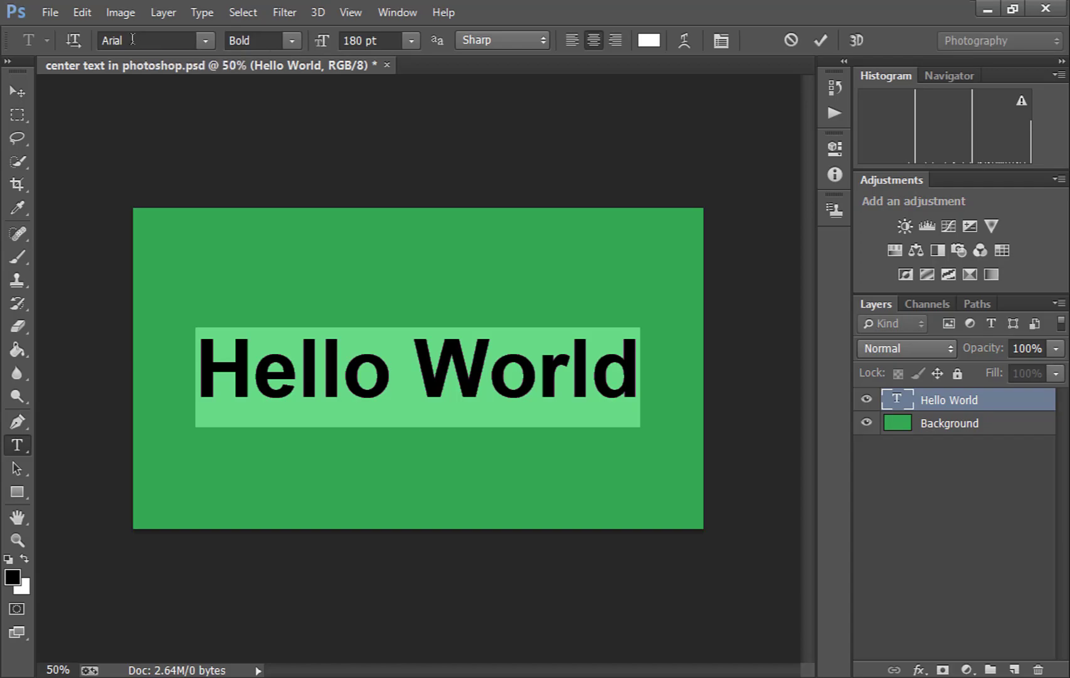
left_click(132, 39)
key("Down")
type("Ang")
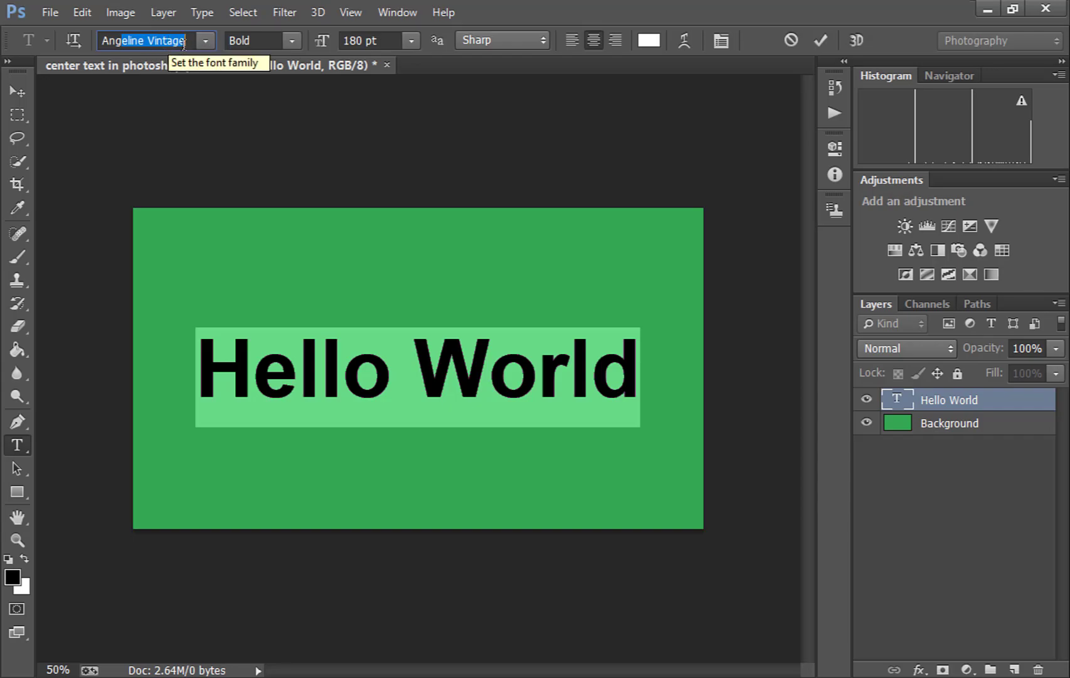
key("Return")
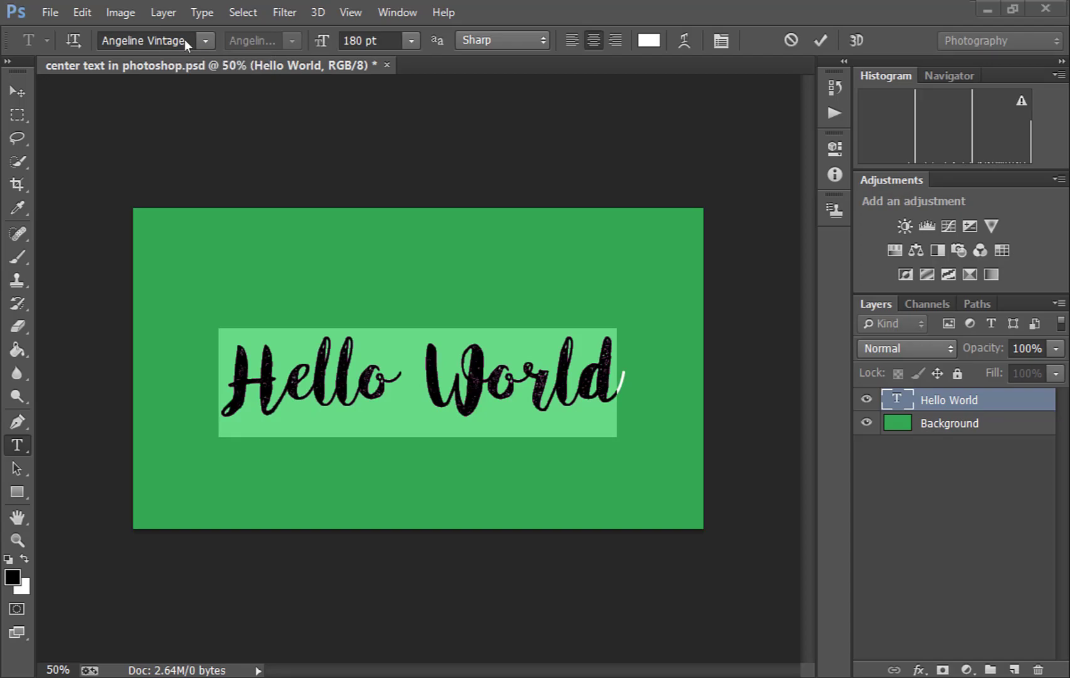
- Change the font family of the selected Hello World layer text to Tenali Ramakrishna
left_click(185, 40)
type("Tenali Ramakris...")
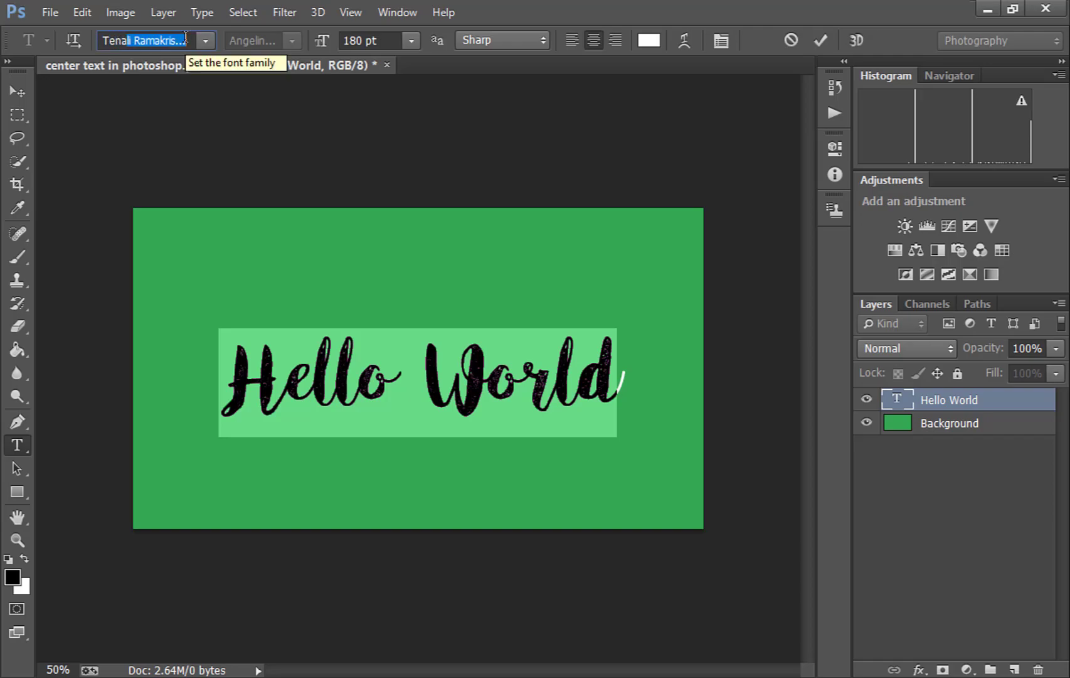
key("Return")
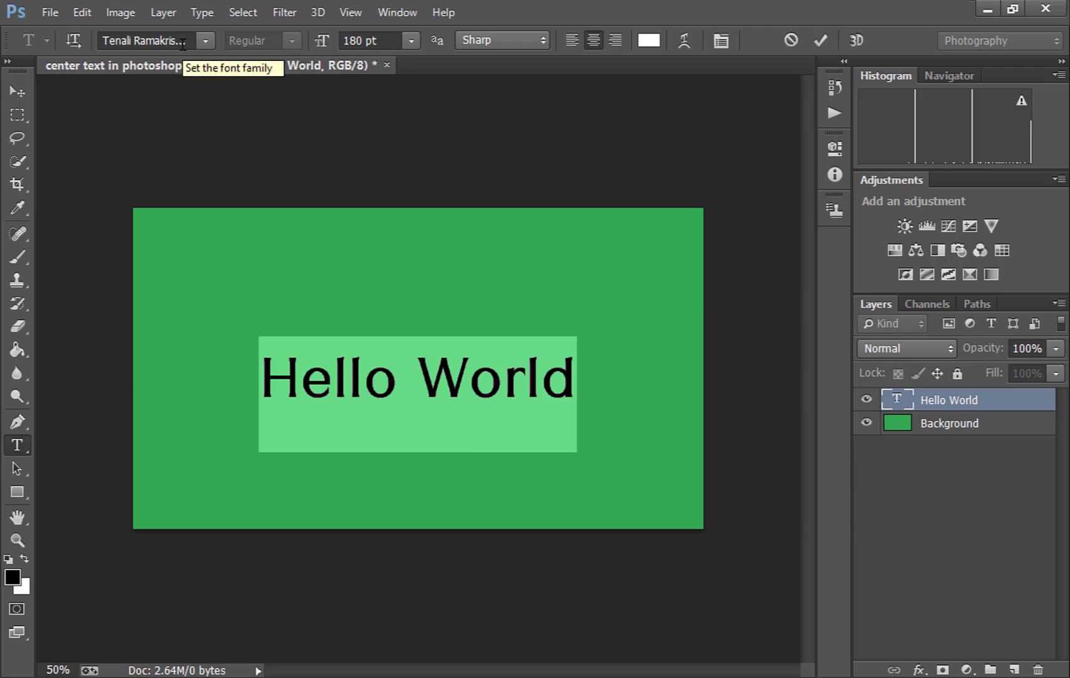
- Change the font family of the selected Hello World layer text to Yellow Rabbit
left_click(181, 43)
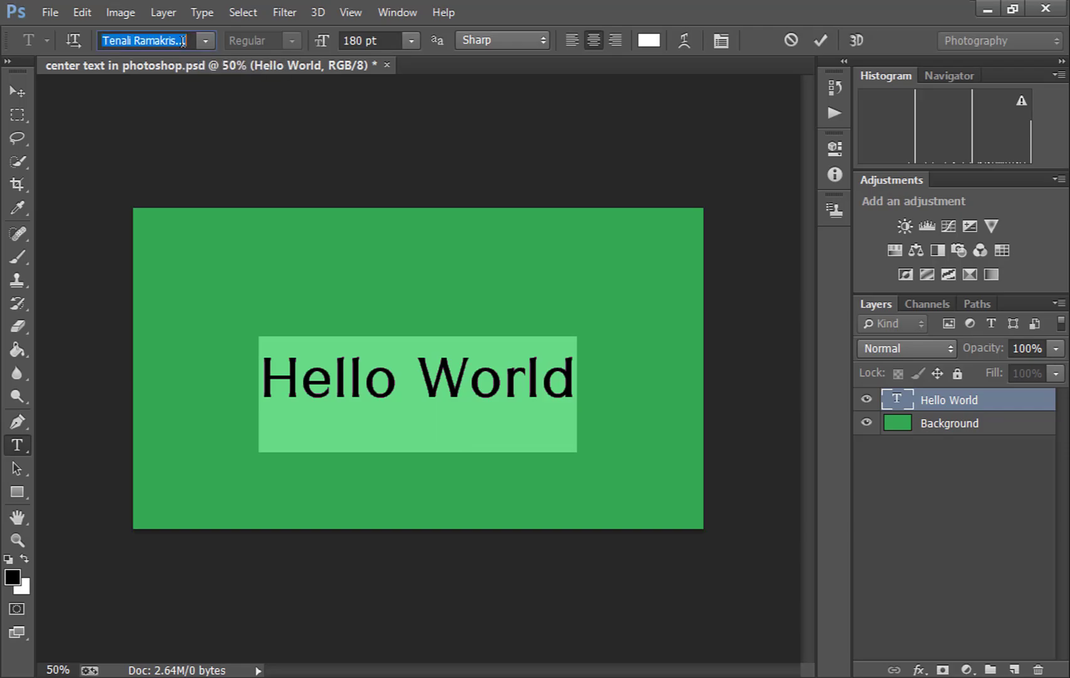
type("Yellow")
key("Return")
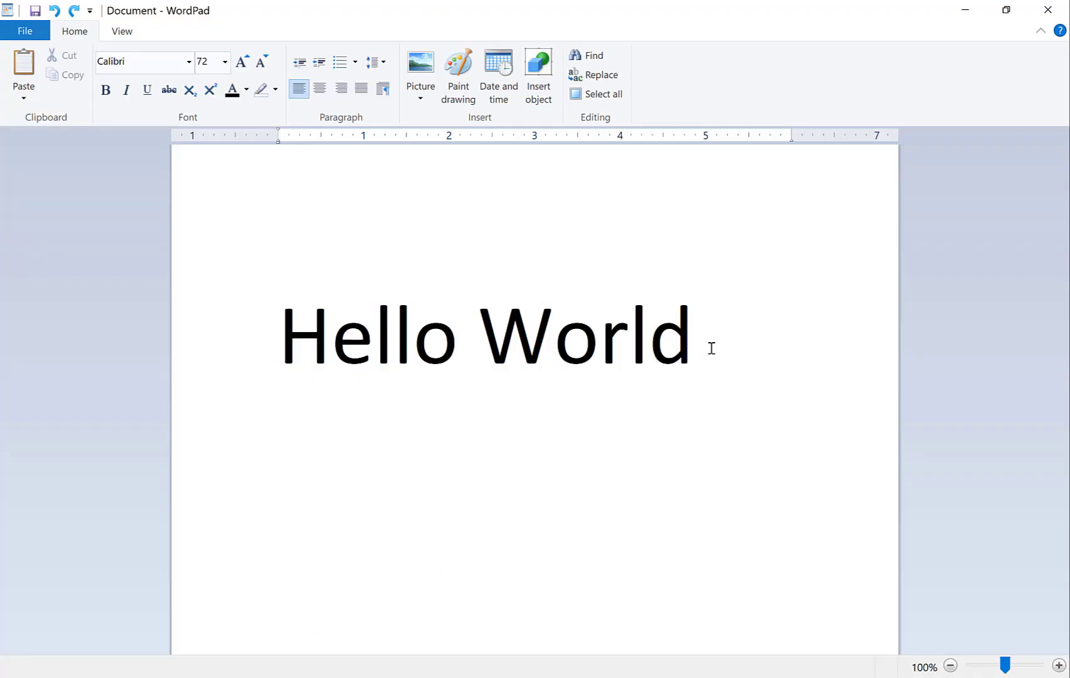
- Set the font of the Hello World line in the document to Angeline Vintage and deselect the text
left_click_drag(712, 349, 338, 353)
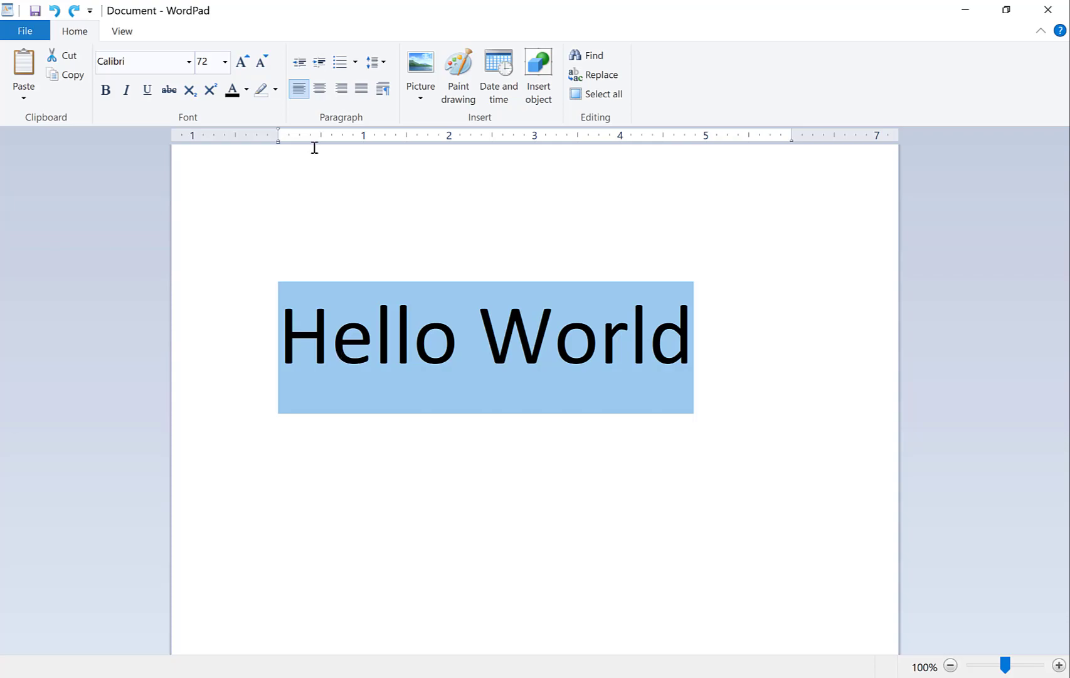
left_click(148, 63)
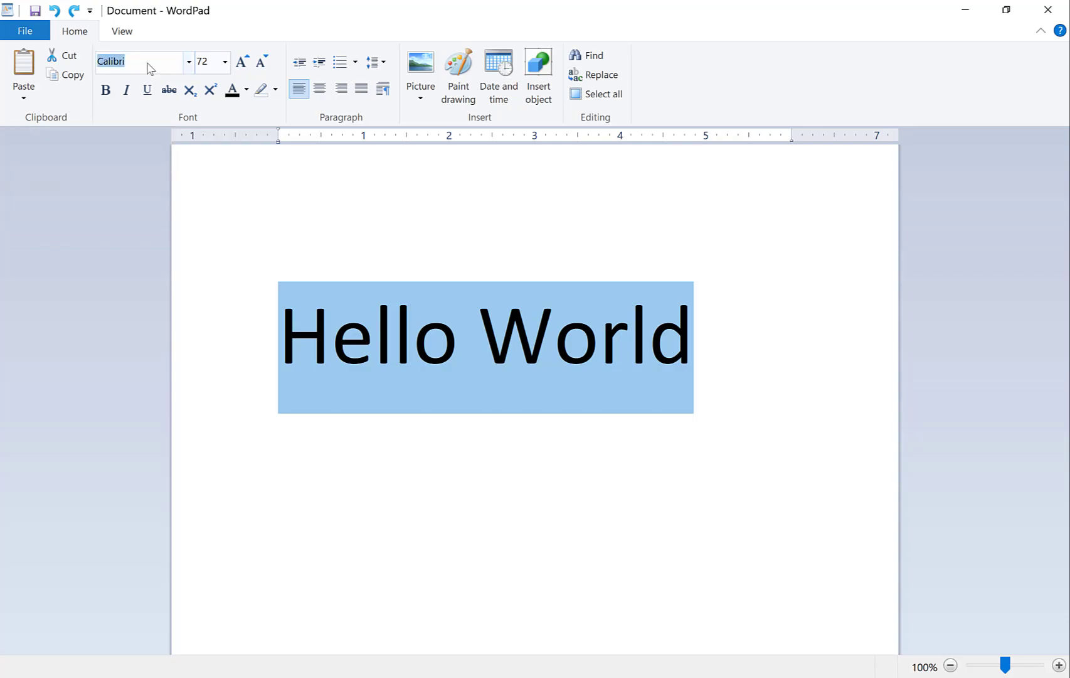
type("Angeline Vintage")
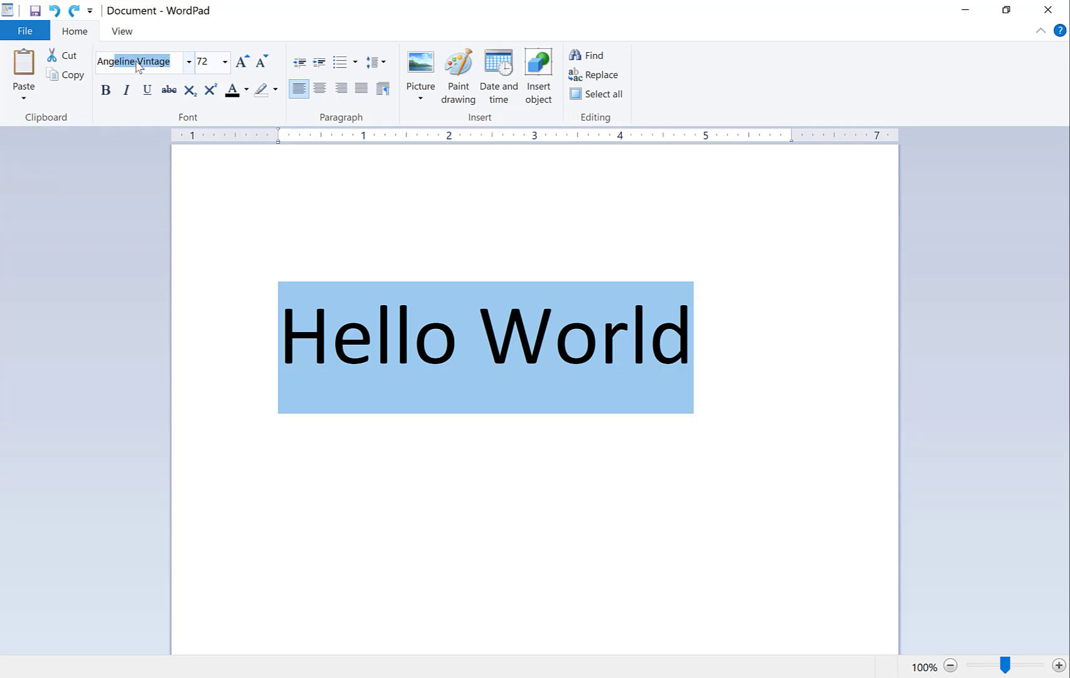
key("Return")
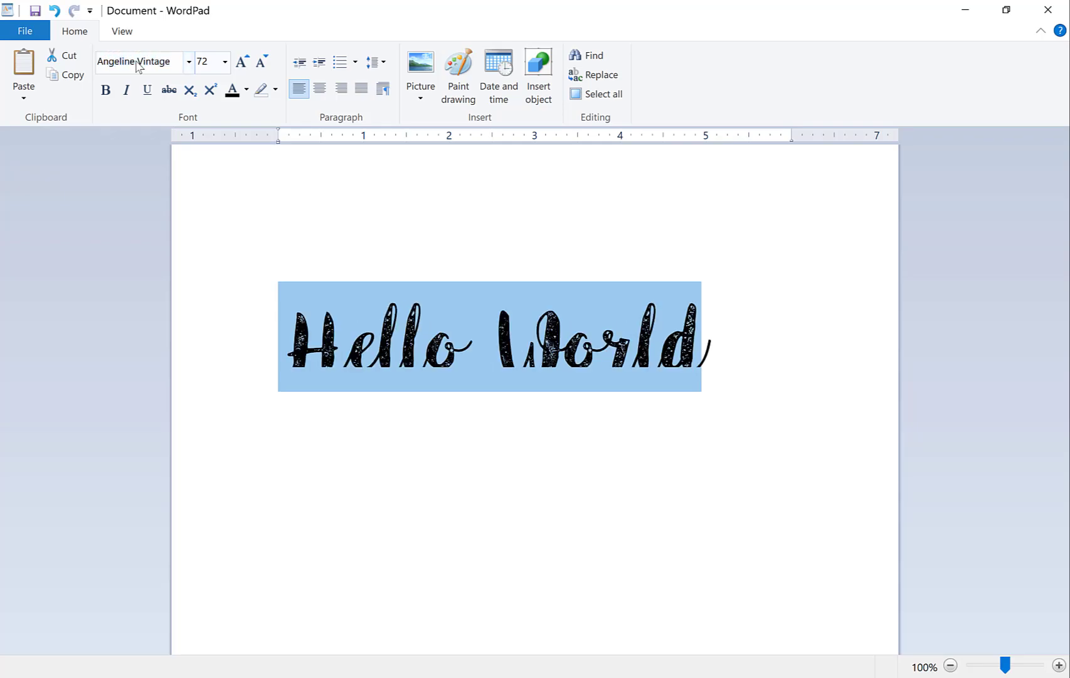
left_click(562, 374)
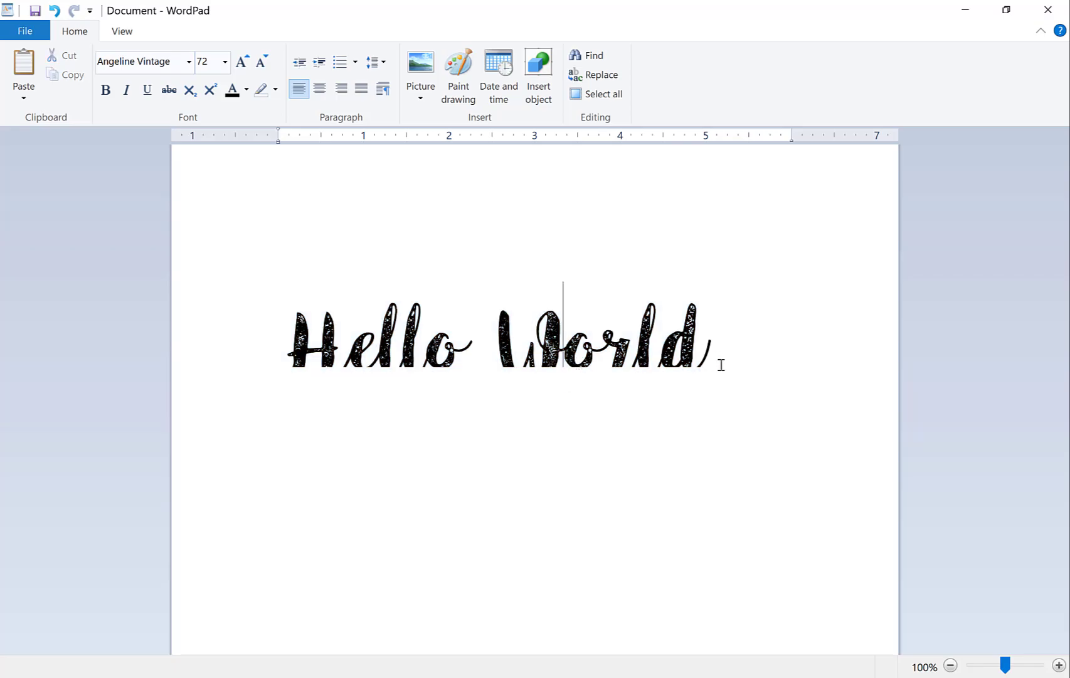
- Select the whole Hello World line in the document and set its font to Tenali Ramakrishna
left_click_drag(733, 341, 302, 342)
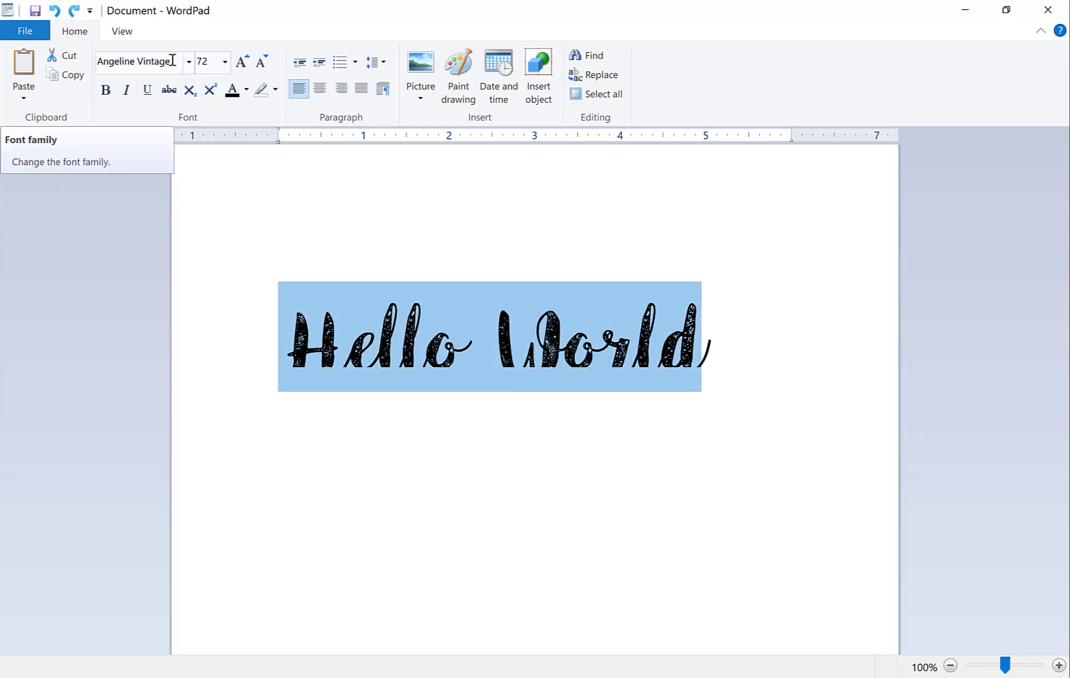
left_click(173, 60)
type("T")
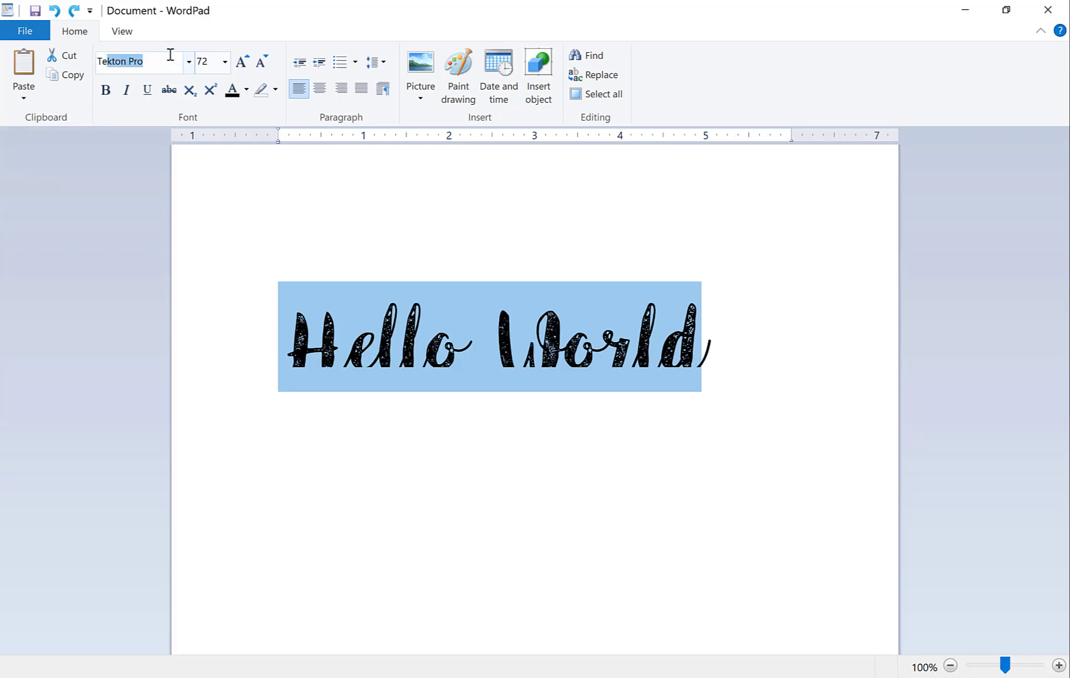
type("enali Ramakrishna")
key("Return")
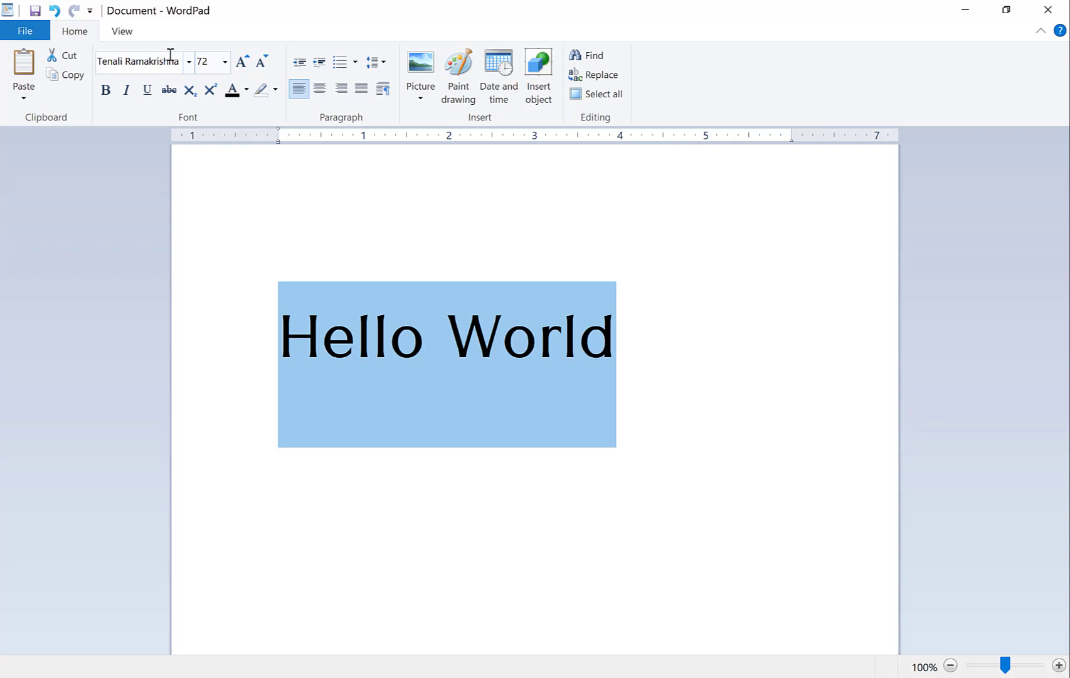
- Set the font of the selected Hello World line in the document to Yellow Rabbit - Personal Use
left_click(152, 65)
type("Yellow Rabbit - Pers")
key("Return")
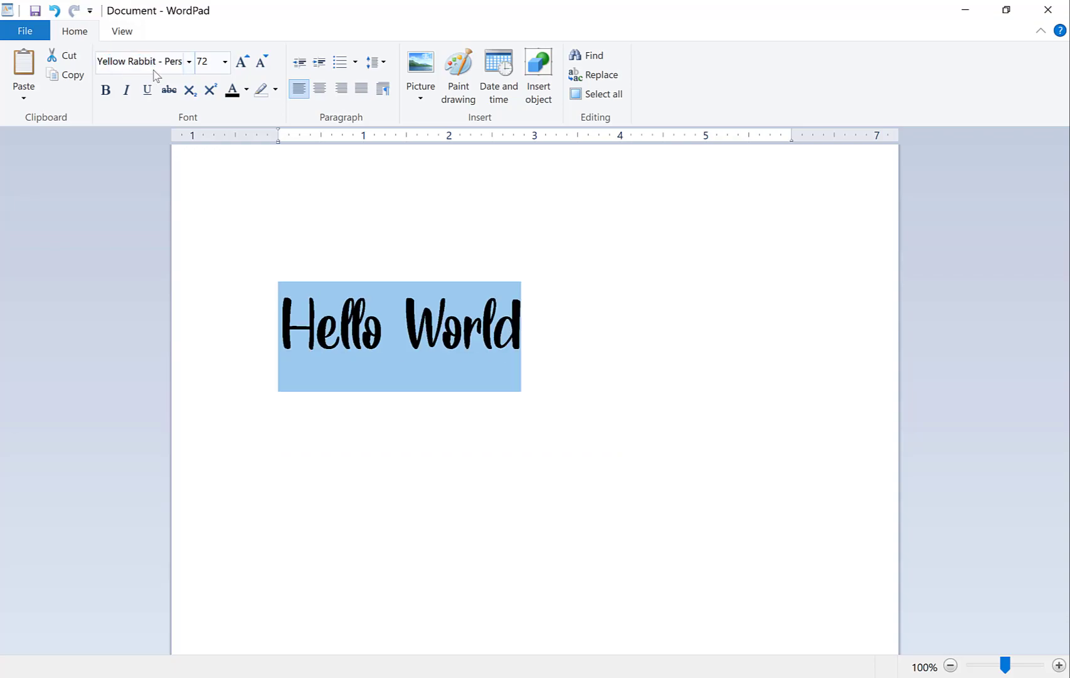